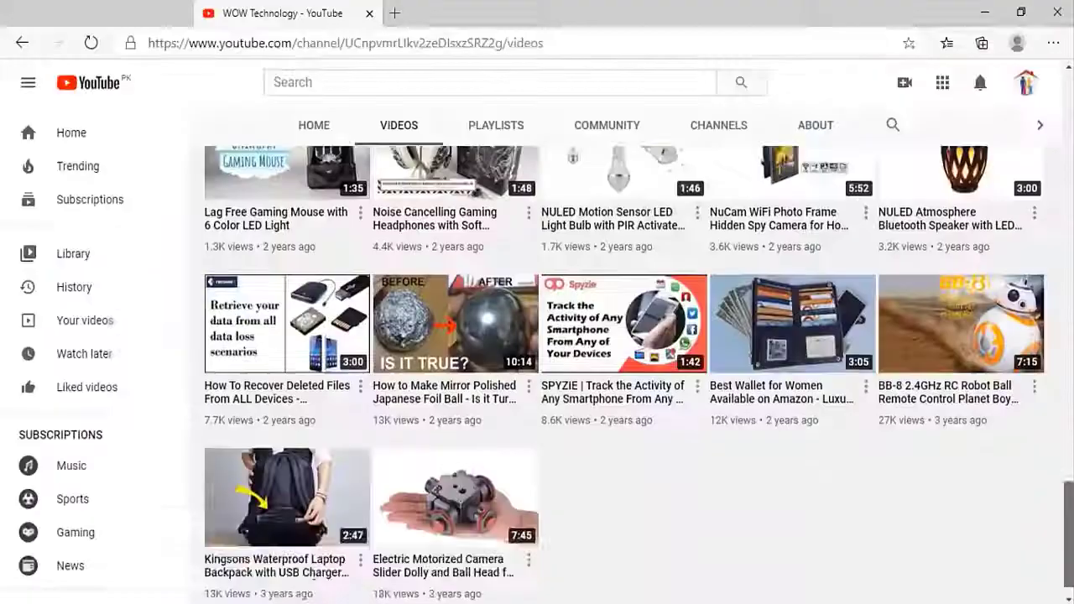
Subscribe to the WOW Technology channel and set its notifications to All
scroll(621, 369, up, 15)
click(954, 329)
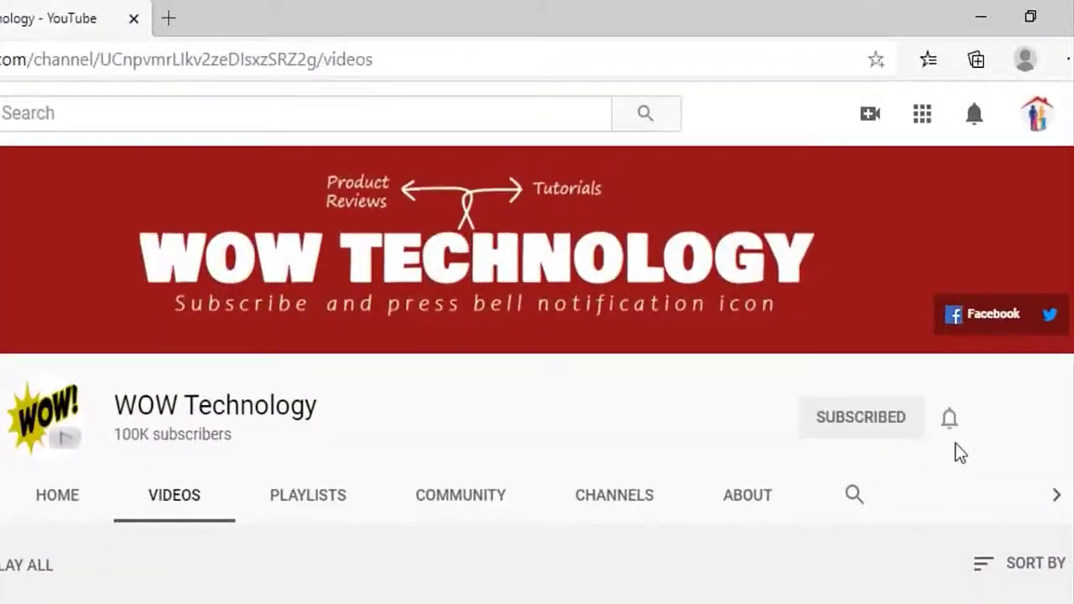
click(949, 418)
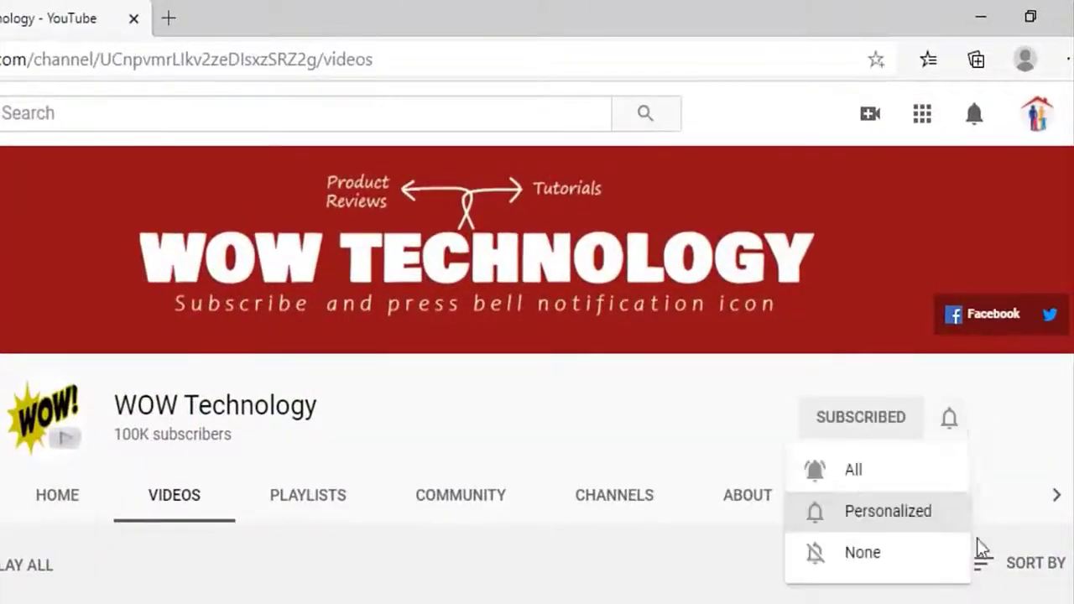
click(951, 479)
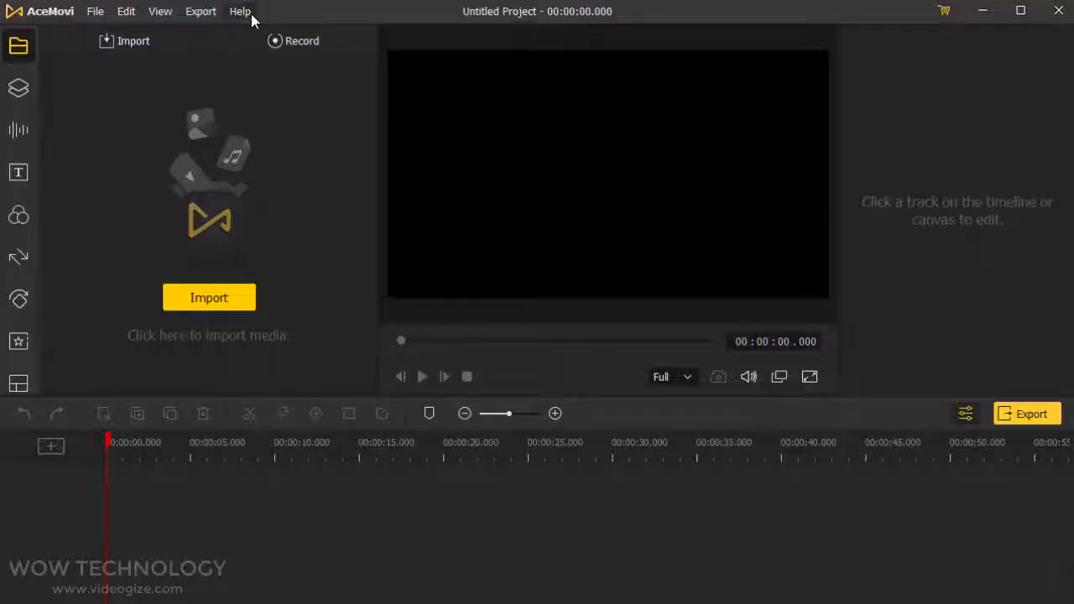
Register AceMovi via Help > Register with the licensed e-mail and pasted registration code
click(241, 12)
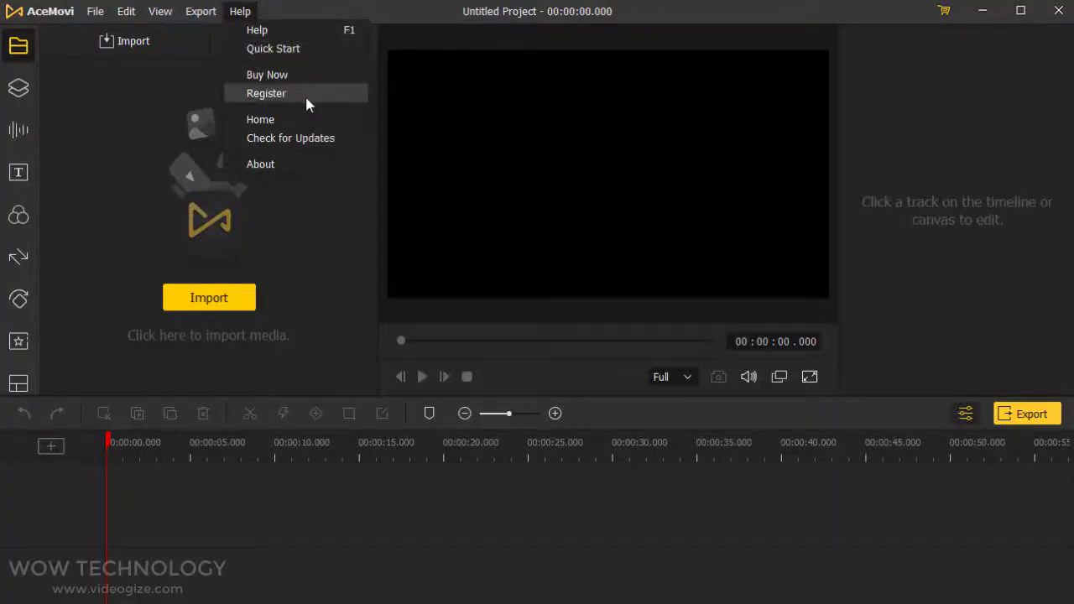
click(266, 93)
text(asl)
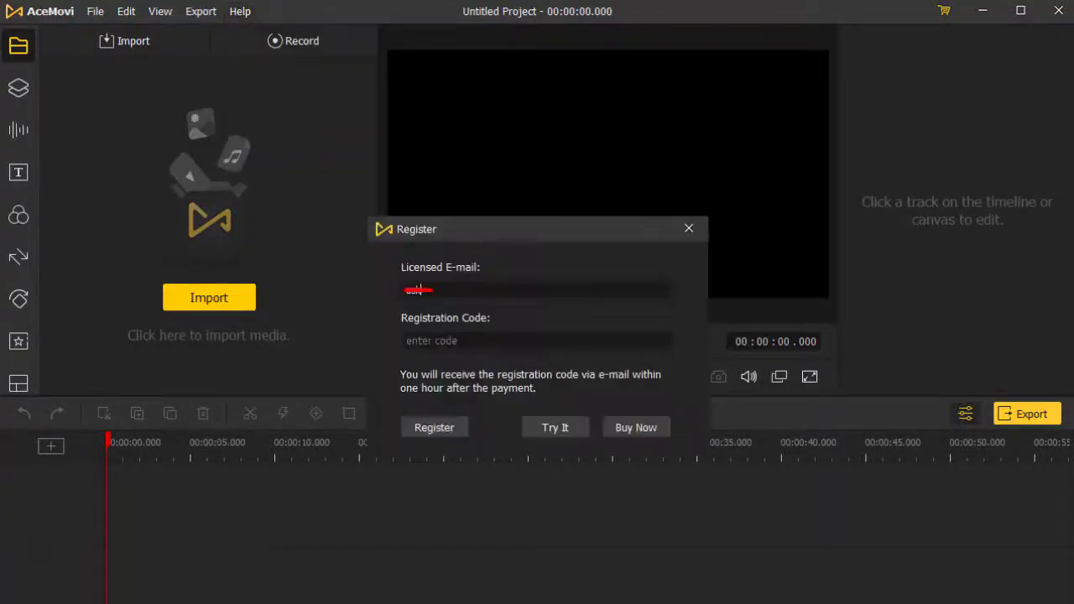
key(ctrl+v)
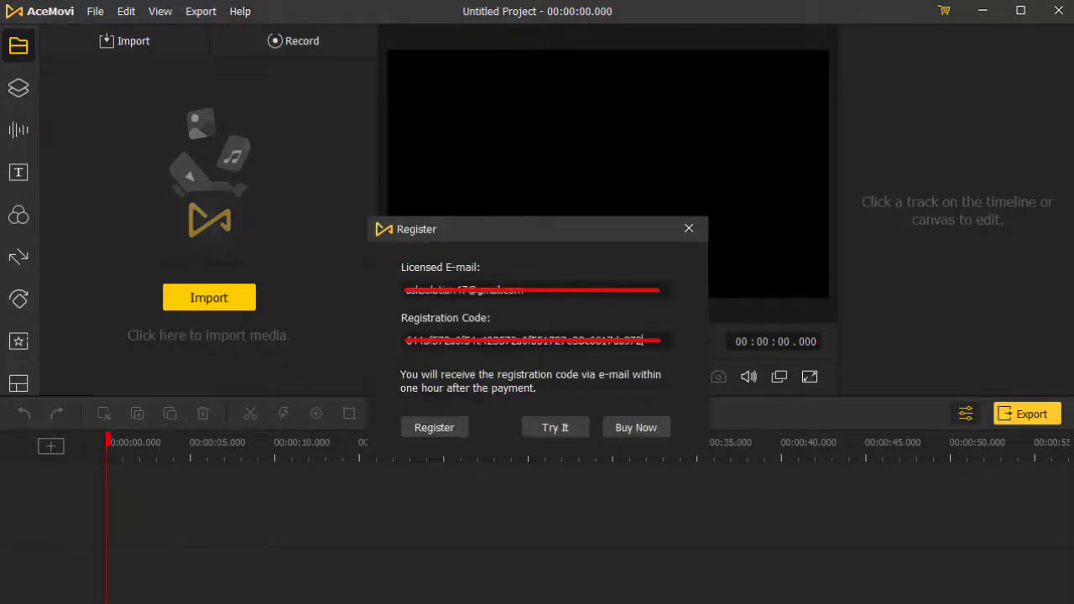
click(462, 431)
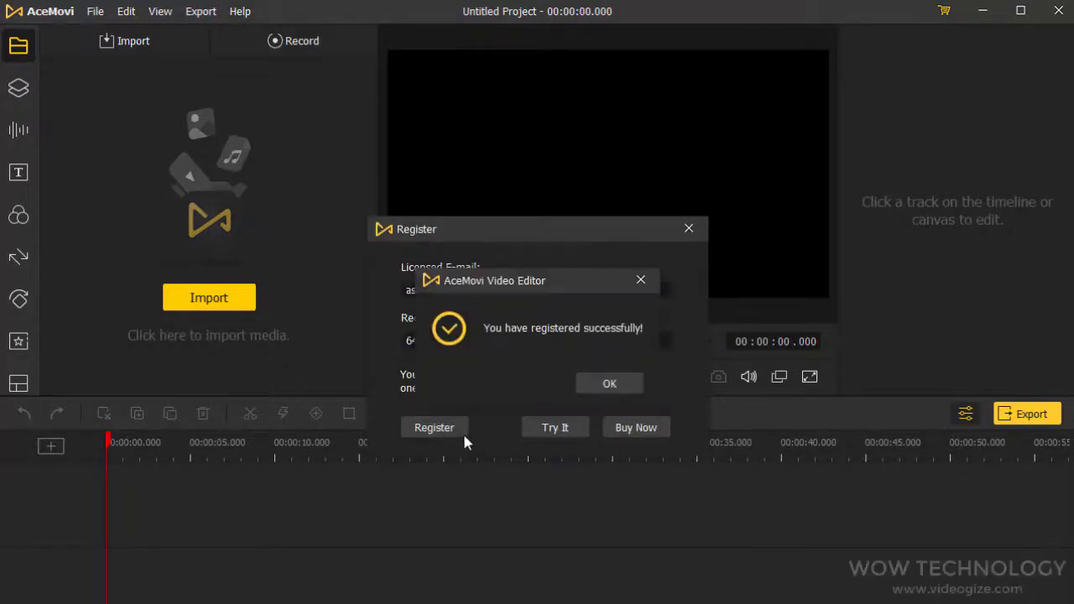
click(635, 390)
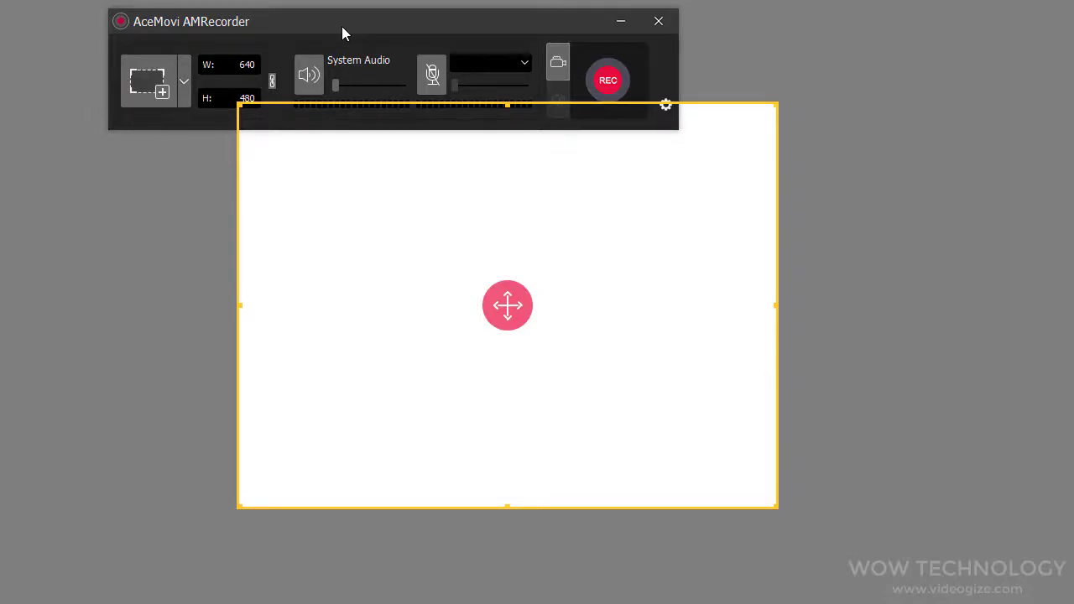
Set the AMRecorder capture region to 960*640 and centre it on screen
click(342, 26)
click(183, 81)
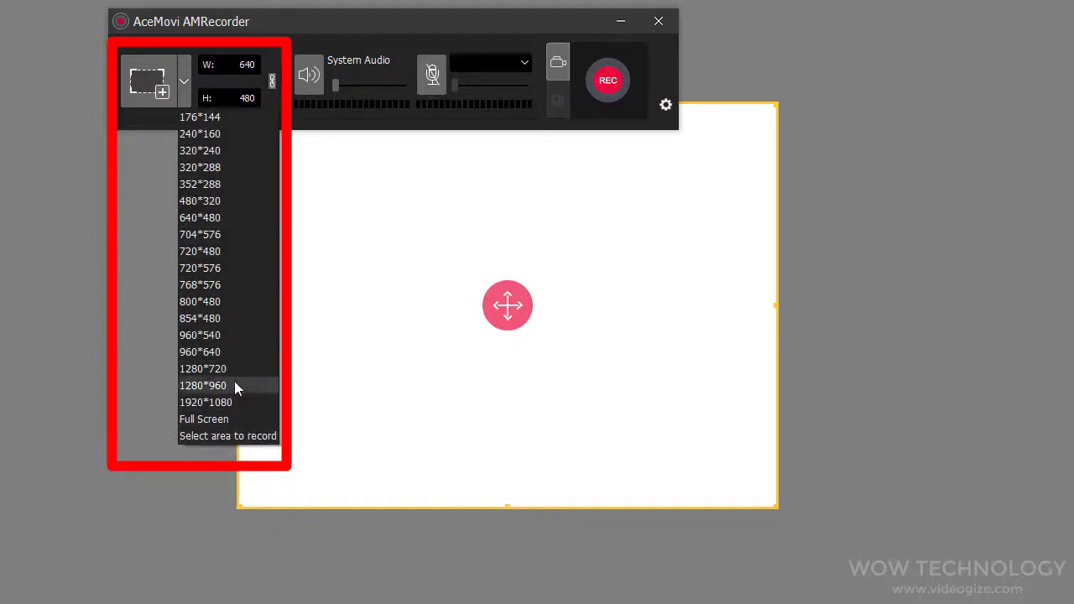
click(236, 351)
drag(173, 209, 498, 308)
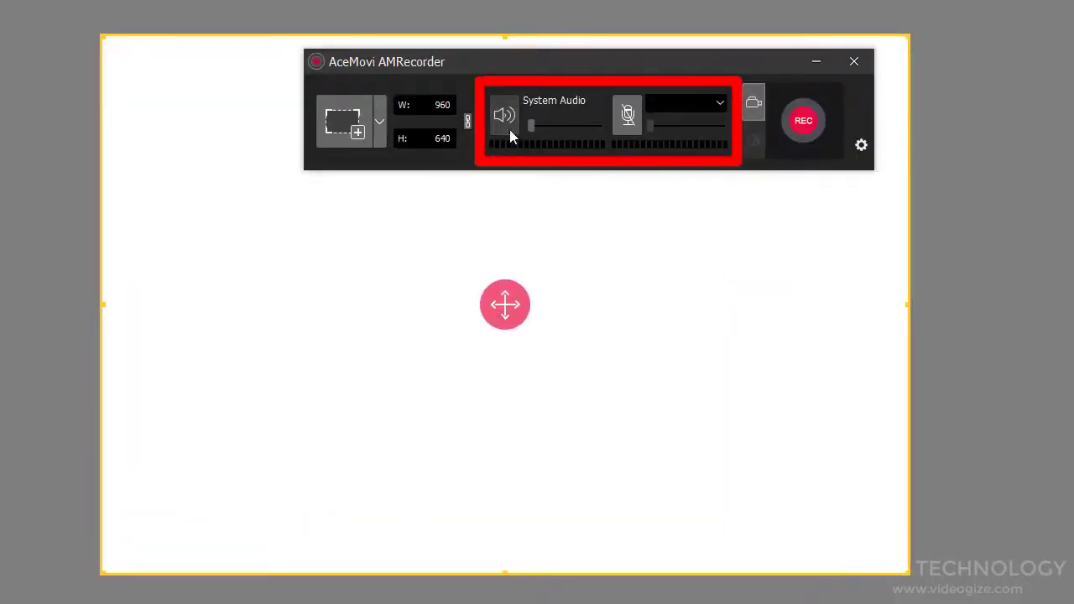
Turn on system audio and microphone, try audio-only mode, and end on video recording
click(505, 127)
click(629, 126)
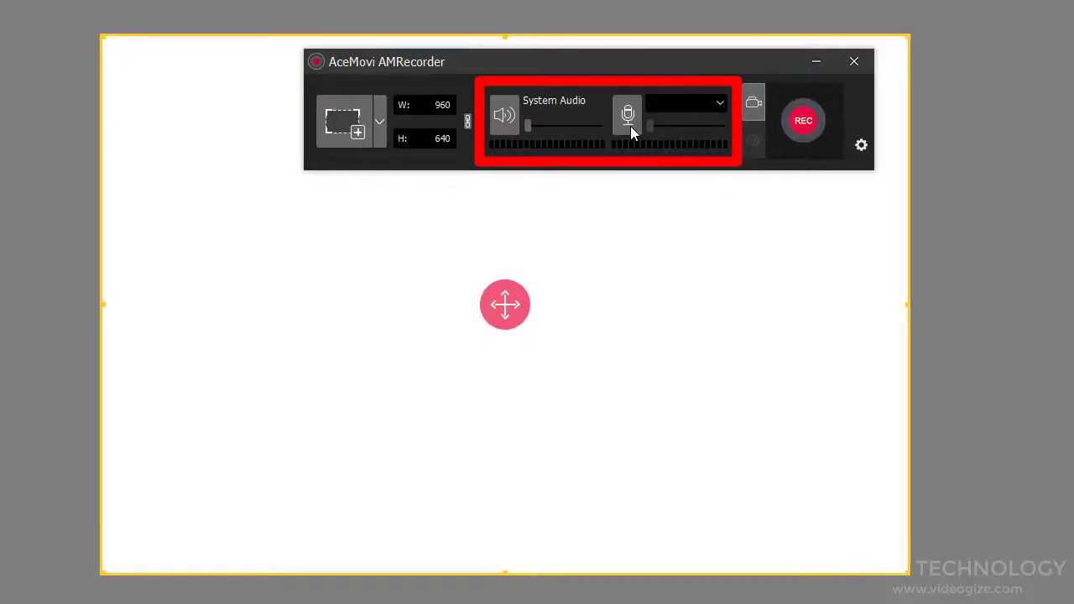
click(753, 142)
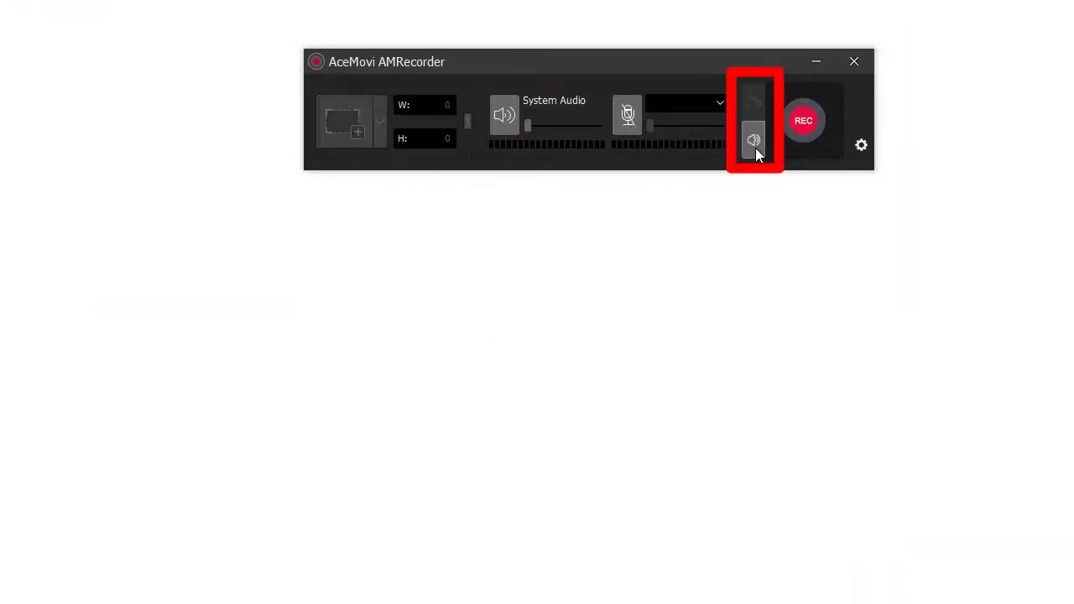
click(752, 101)
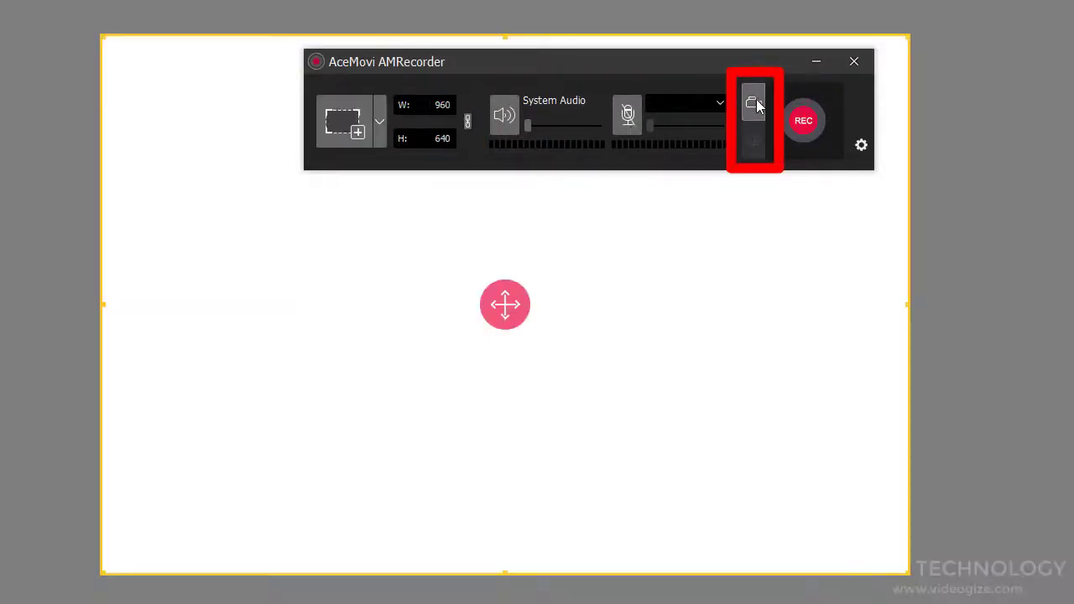
click(757, 143)
click(753, 102)
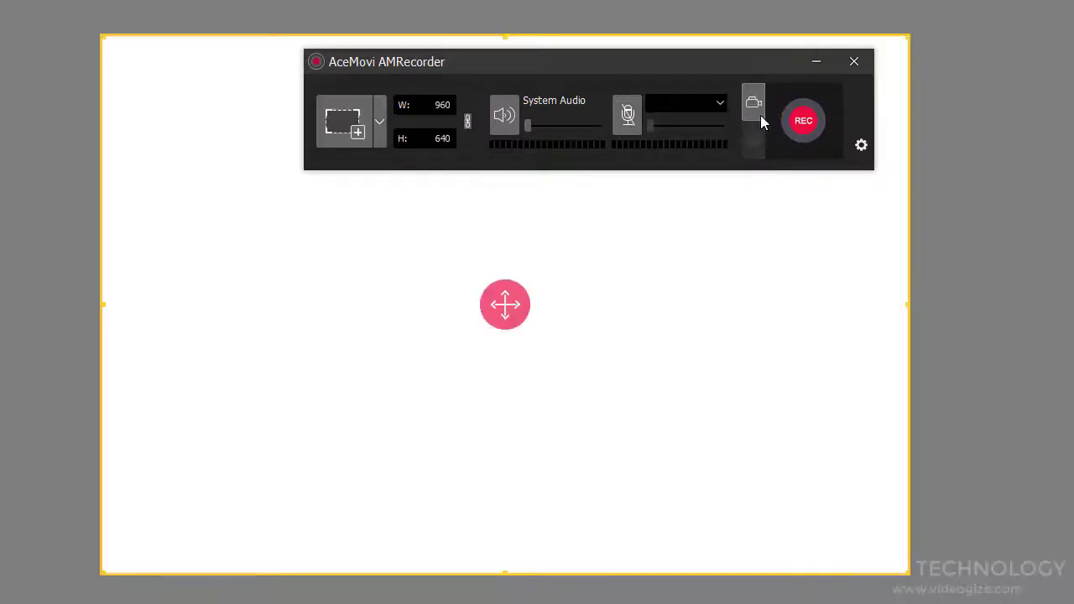
click(861, 145)
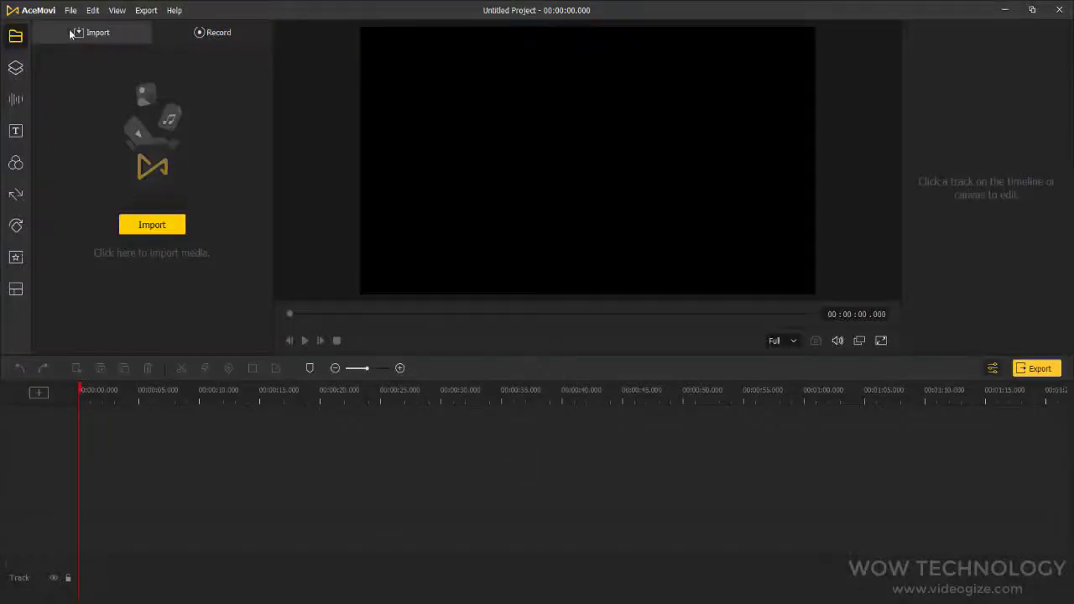
Set Project Settings to 1920*1080, background colour #5500ff and frame rate 25 fps
click(71, 10)
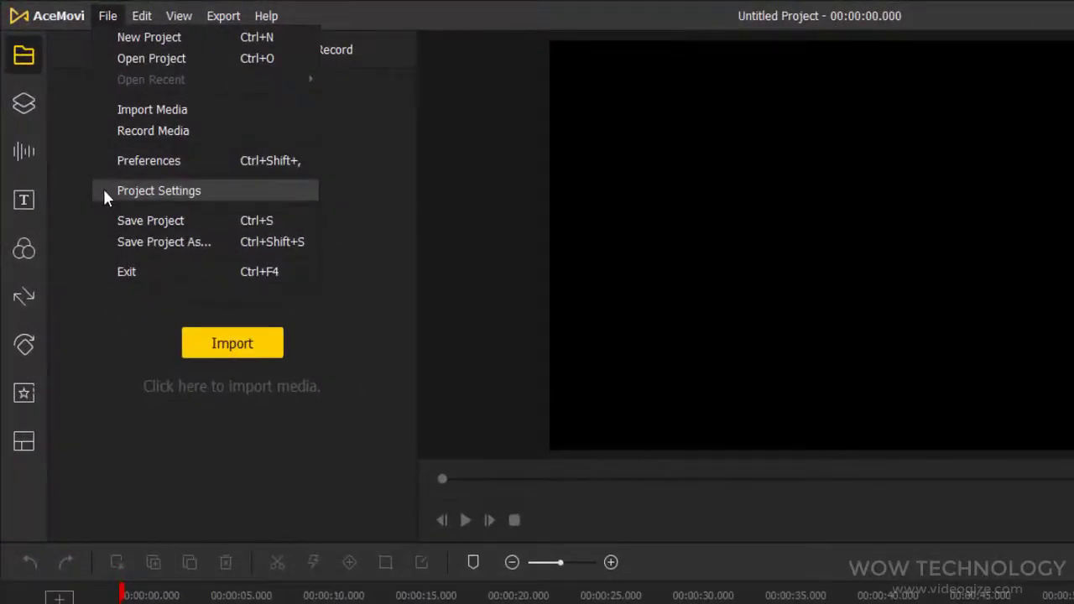
click(104, 193)
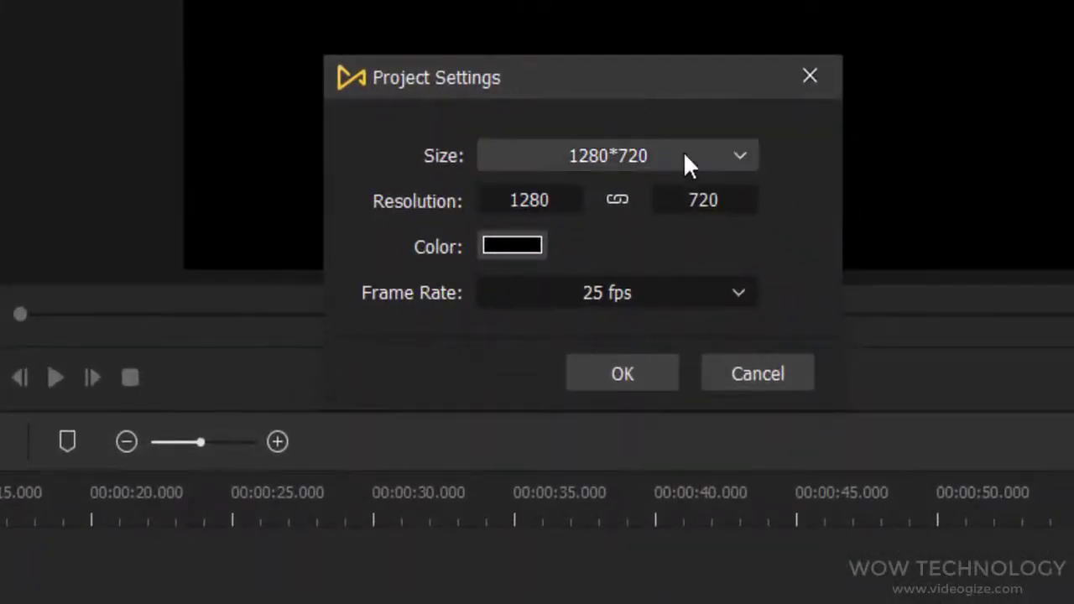
click(746, 158)
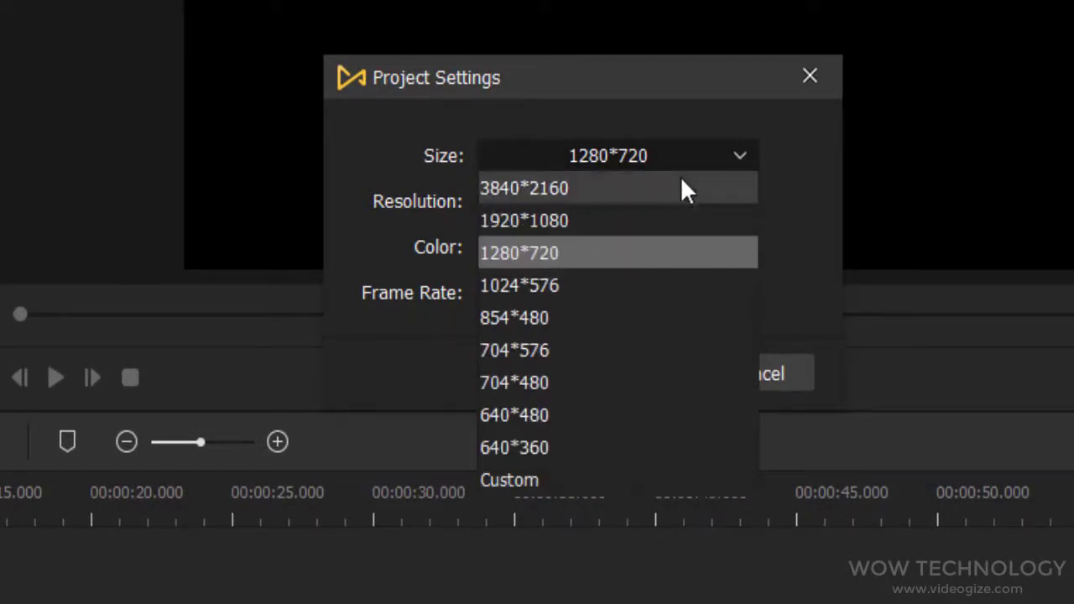
click(668, 226)
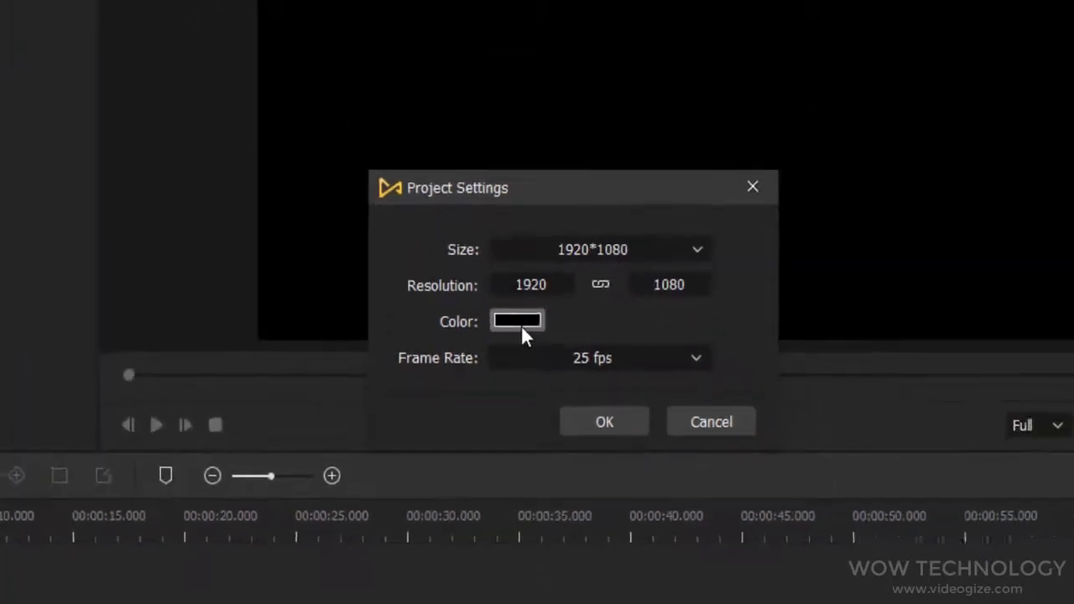
click(513, 245)
click(317, 255)
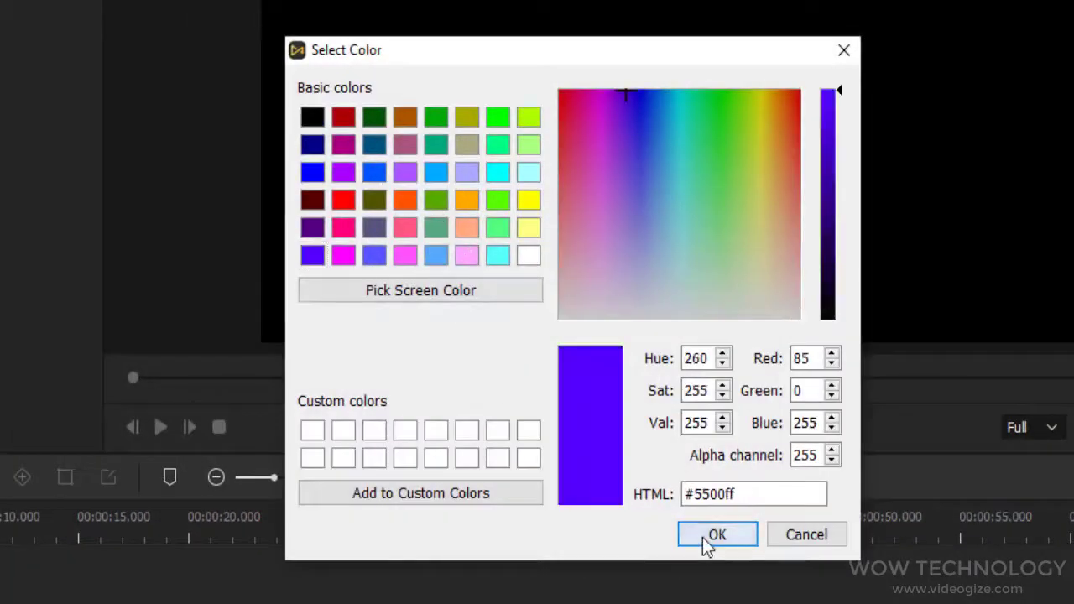
click(706, 532)
click(701, 360)
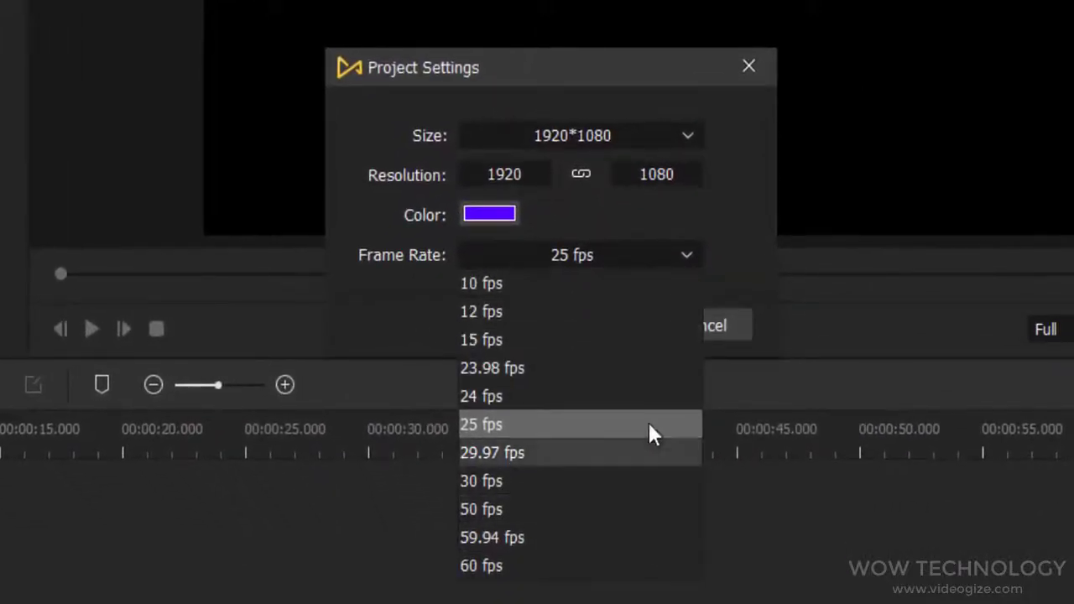
click(686, 254)
Apply the project settings and import the Smartphone2, Child - 44224 and Digital World clips
click(611, 326)
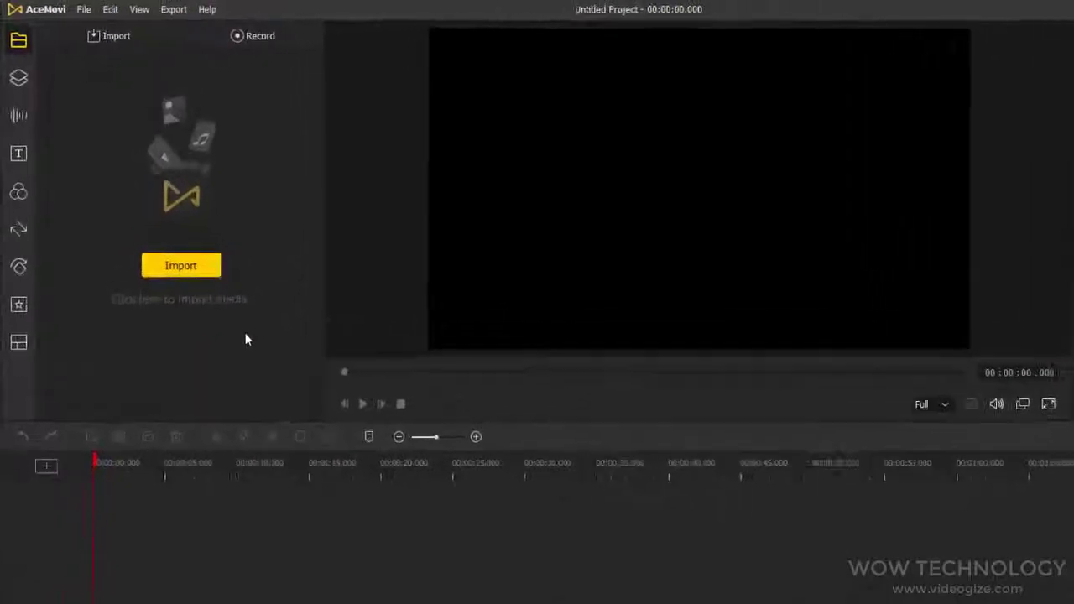
click(212, 270)
double_click(479, 293)
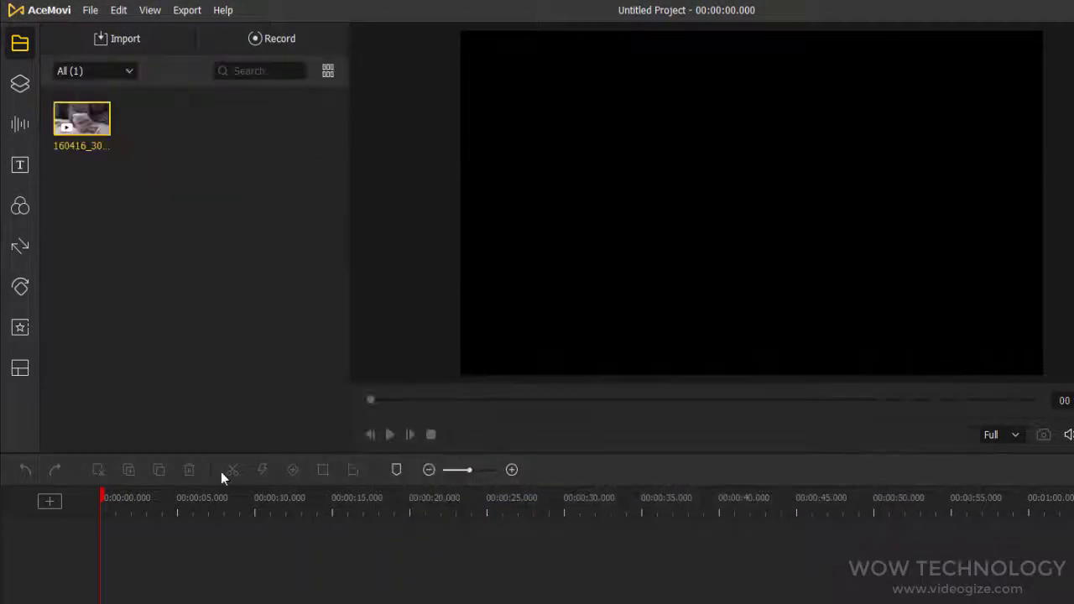
click(156, 43)
scroll(487, 394, down, 3)
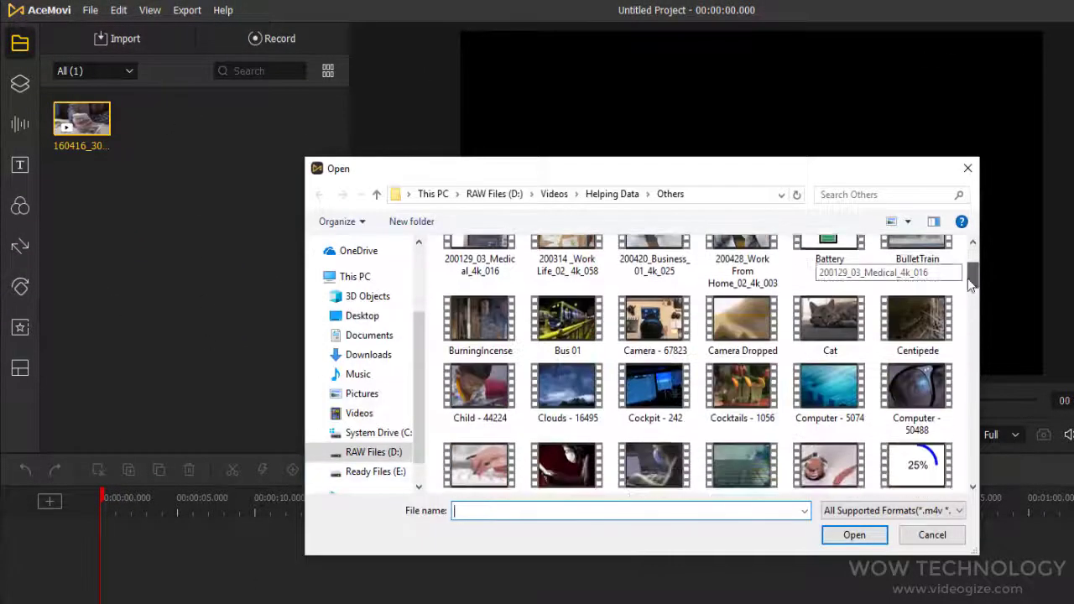
double_click(487, 392)
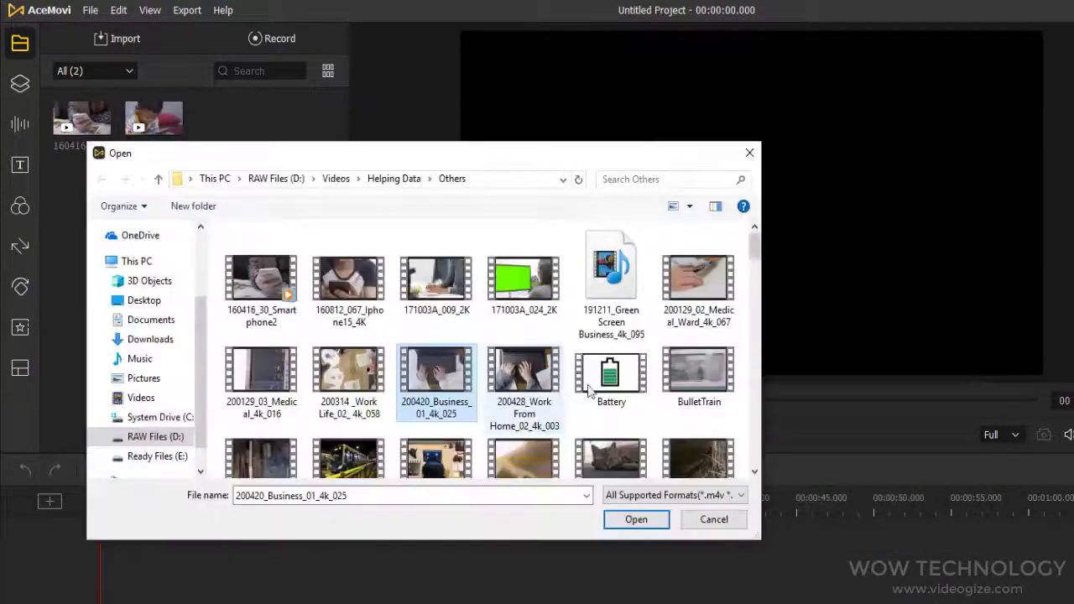
click(589, 391)
scroll(621, 394, down, 5)
click(691, 436)
double_click(690, 436)
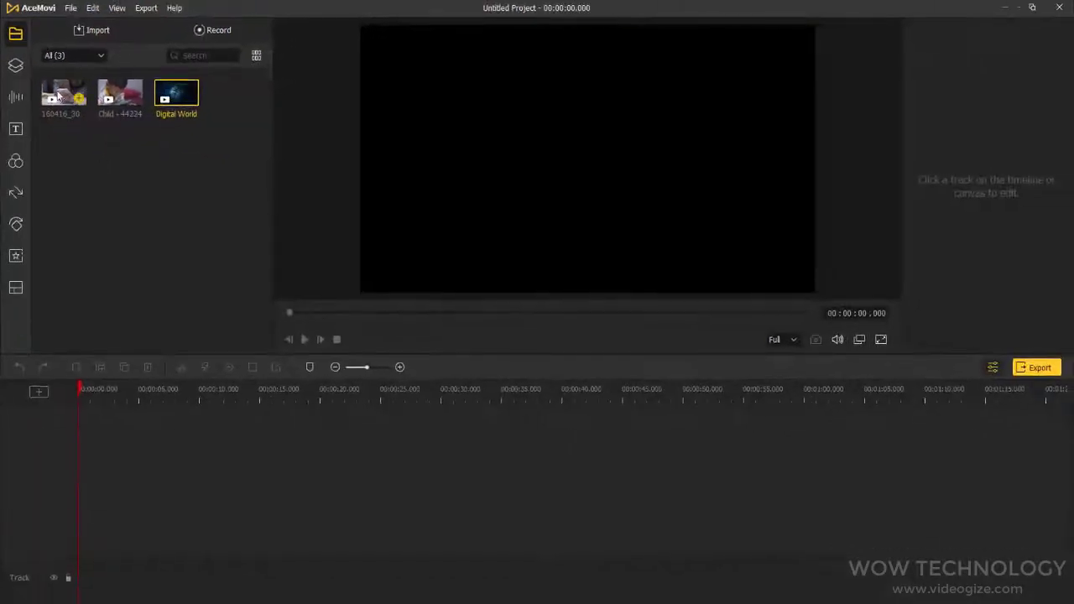
Place the smartphone, Child and Digital World clips in sequence, keeping current project settings
drag(59, 96, 125, 592)
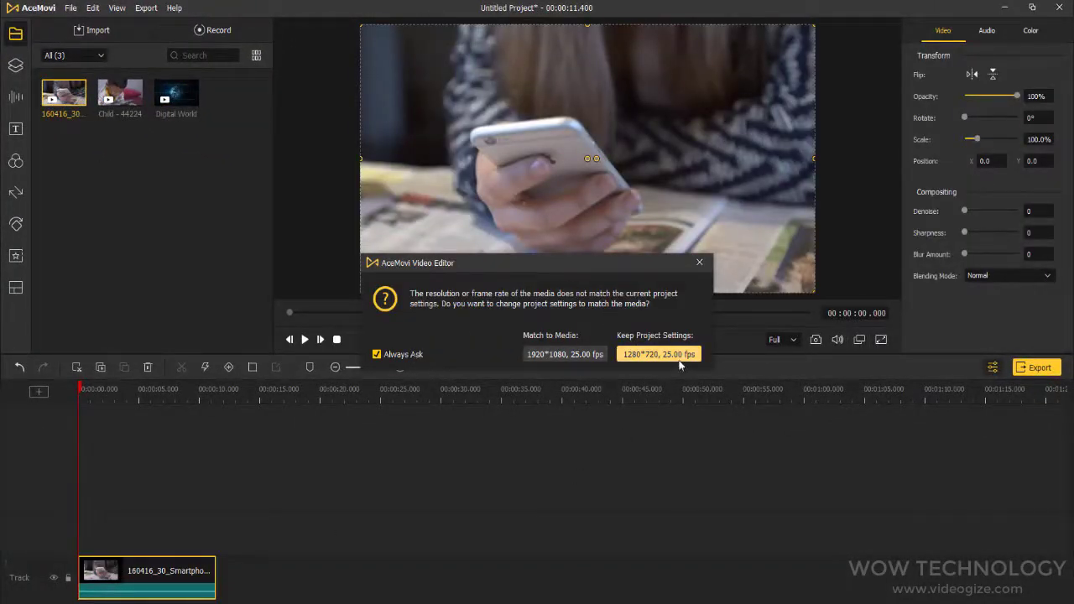
click(673, 356)
drag(120, 94, 237, 583)
drag(176, 98, 451, 521)
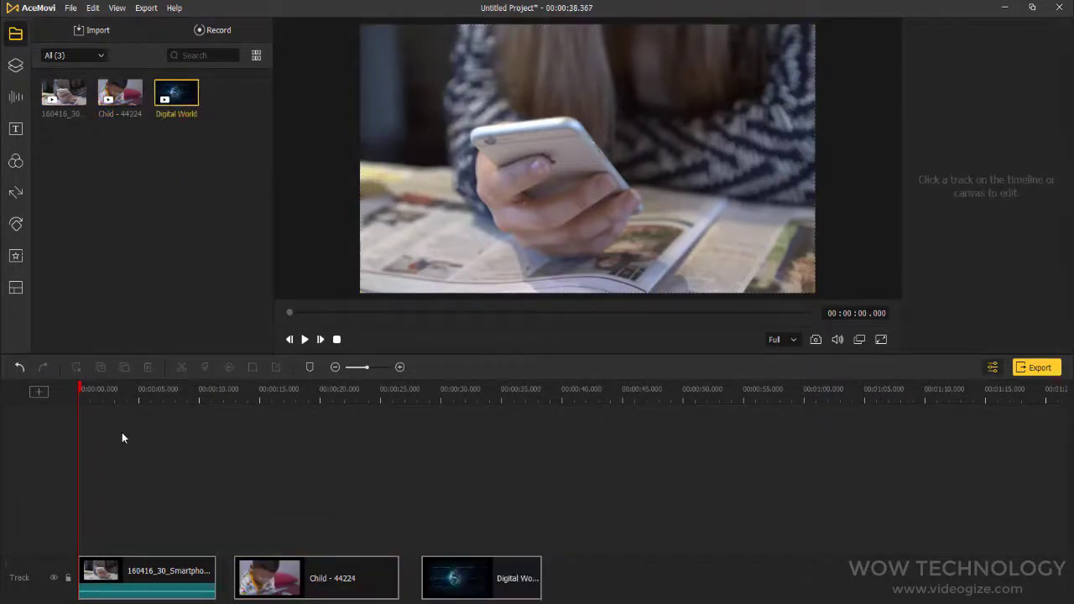
Try flip, opacity, rotation and scale on the first clip, returning scale to 100%
click(155, 574)
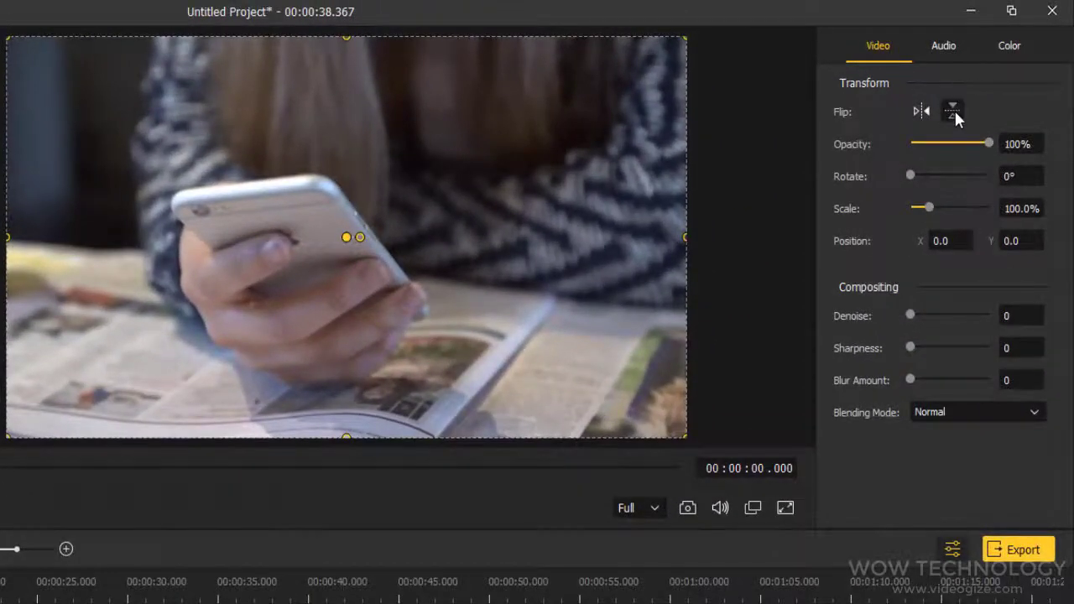
click(954, 110)
click(954, 110)
mouse_move(991, 140)
mouse_down()
mouse_move(942, 143)
mouse_move(994, 137)
mouse_up()
mouse_move(909, 175)
mouse_down()
mouse_move(928, 176)
mouse_move(900, 172)
mouse_up()
drag(929, 208, 926, 208)
click(1057, 208)
Reset volume to 100, keep the equalizer at None, and preview brightness at 8
click(944, 47)
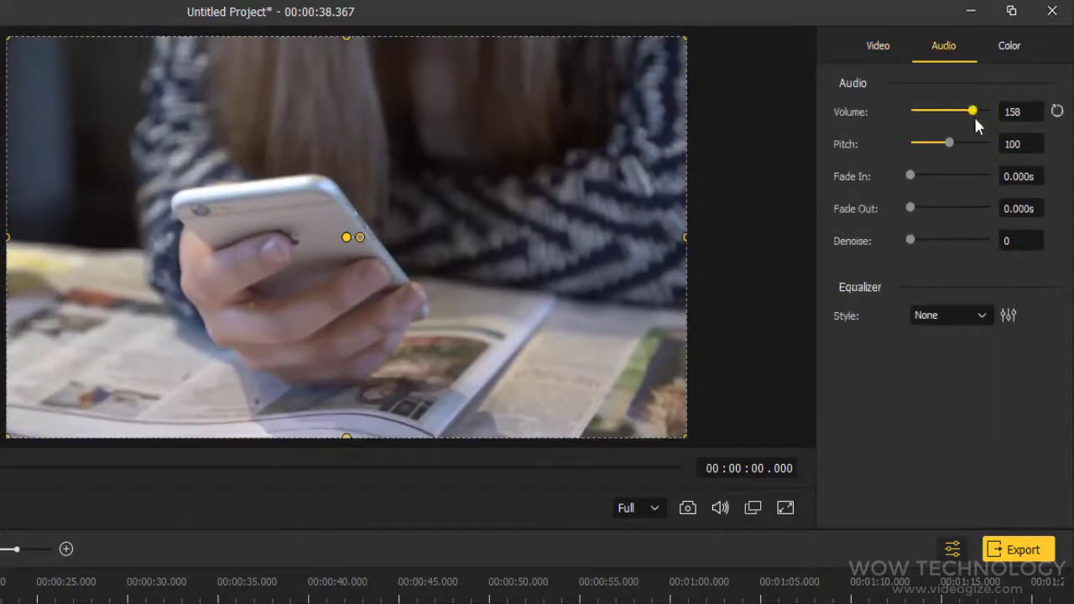
click(1057, 112)
click(982, 316)
click(1037, 408)
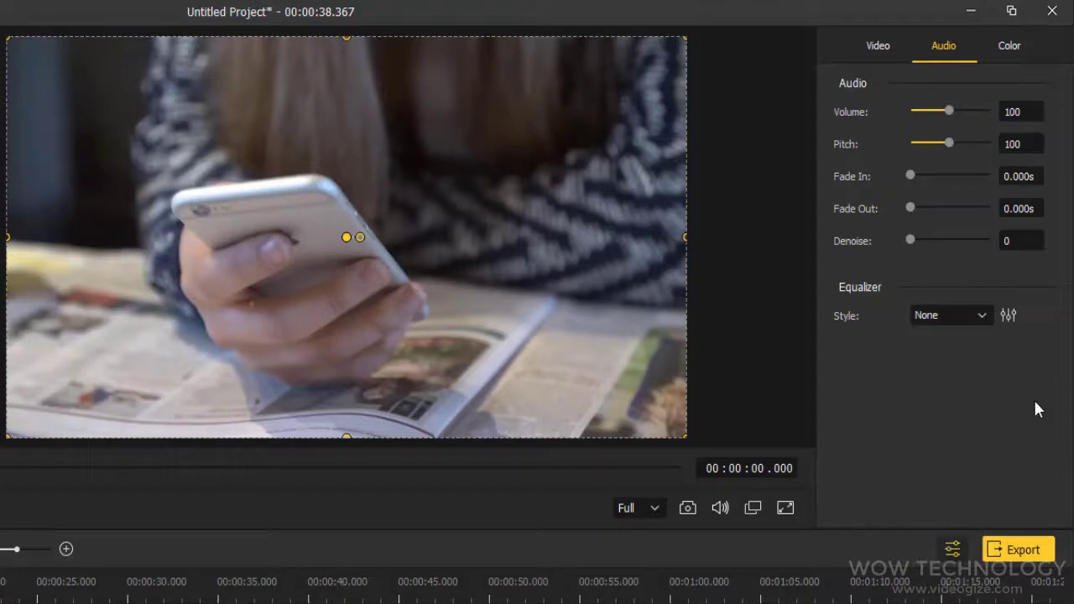
click(1009, 48)
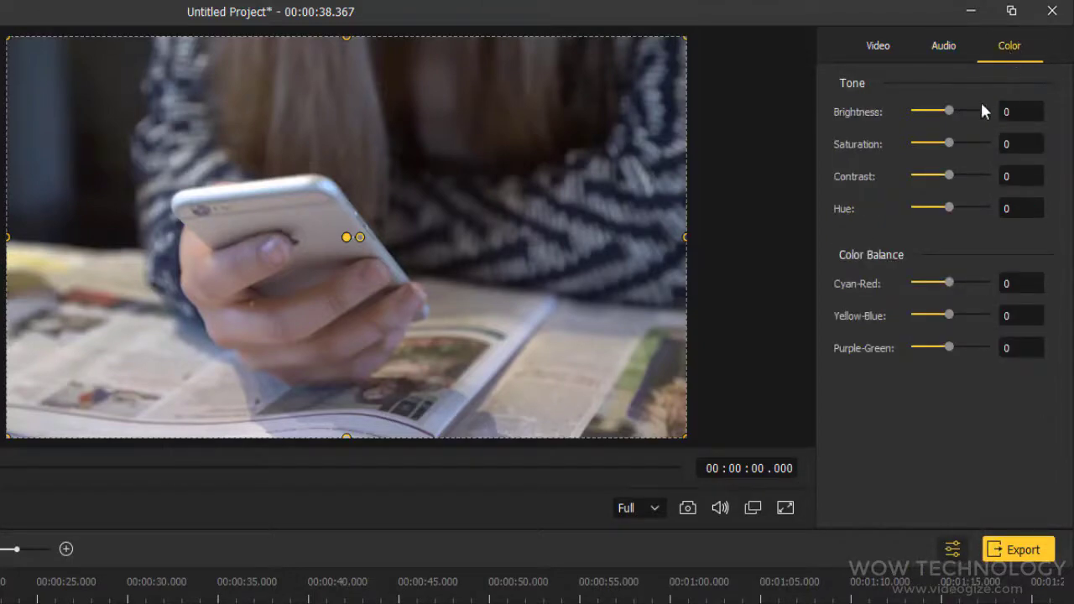
mouse_move(947, 112)
mouse_down()
mouse_move(958, 113)
mouse_move(936, 113)
mouse_move(951, 112)
mouse_up()
double_click(1011, 112)
Reset brightness to 0, then split the first clip and undo it with Ctrl+Z
click(1056, 110)
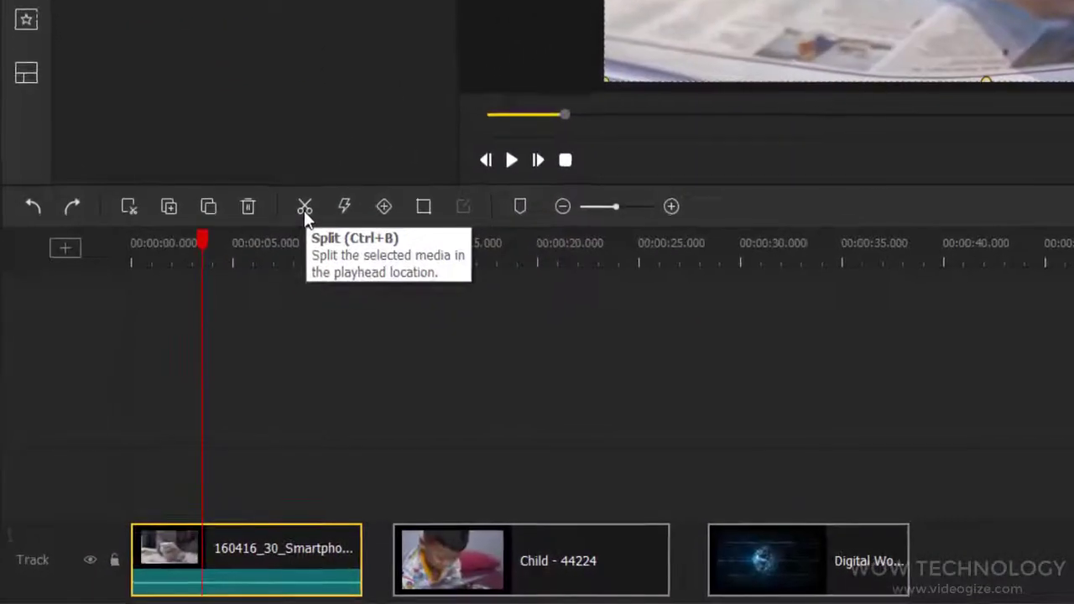
click(305, 214)
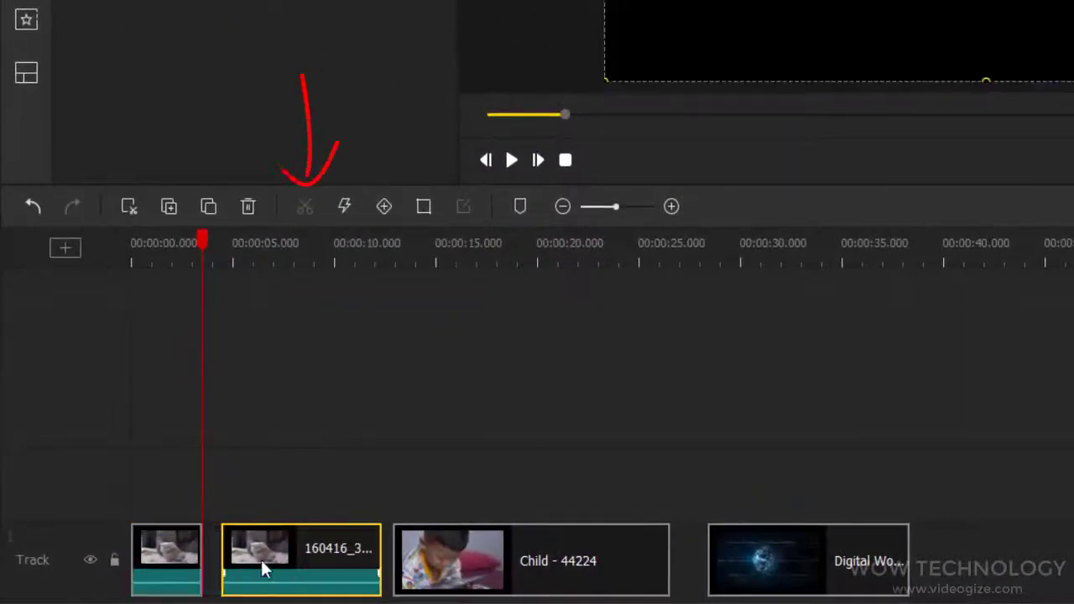
click(189, 555)
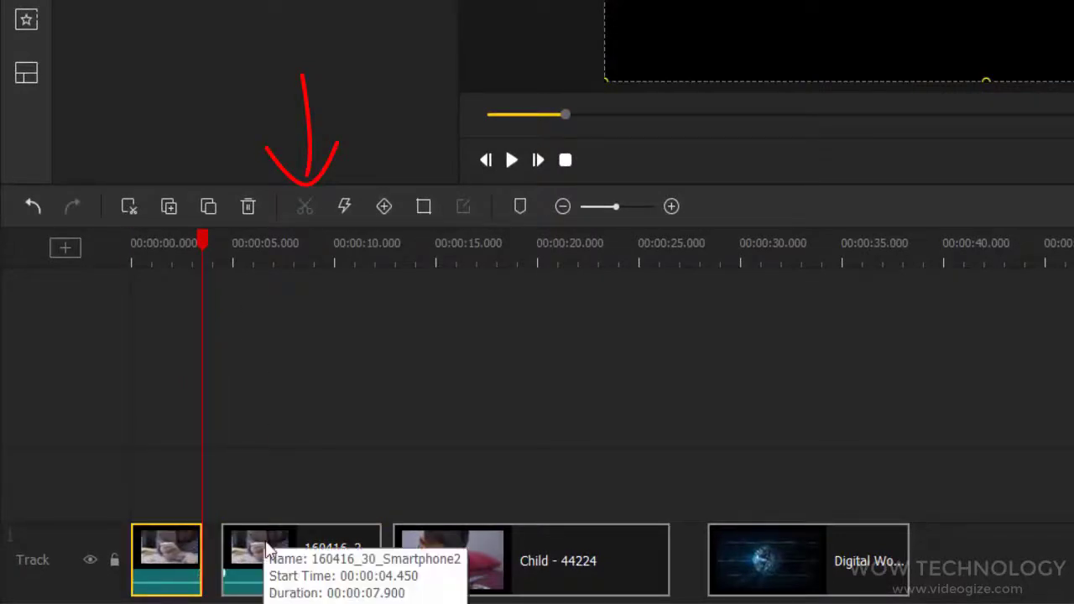
key(ctrl+z)
Split the Child - 44224 clip at about 18 seconds into two pieces
drag(508, 293, 521, 294)
click(475, 553)
click(305, 206)
click(438, 559)
click(579, 582)
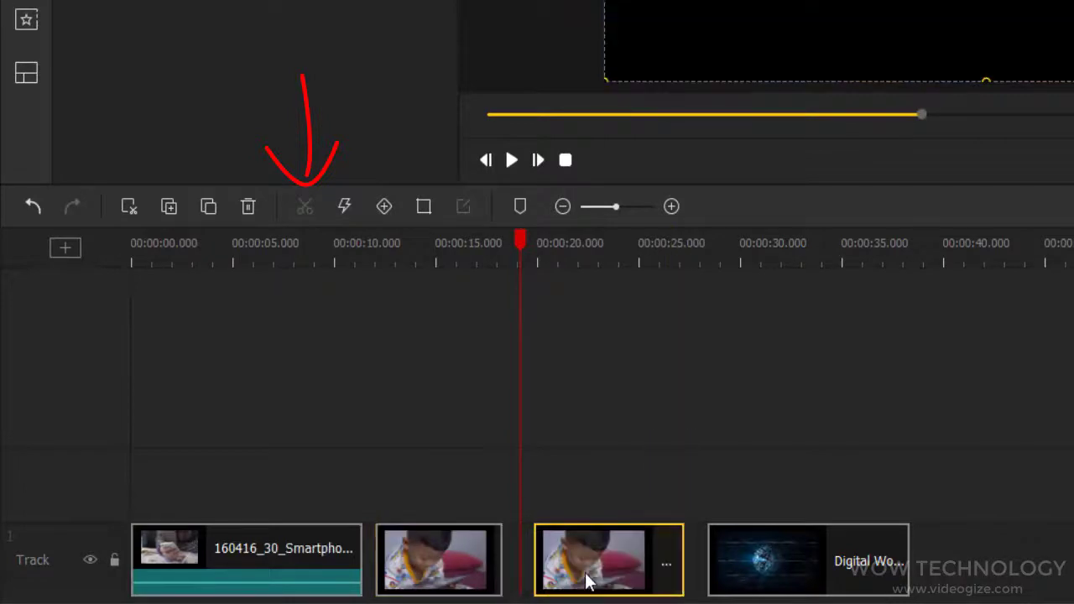
Undo the Child split and apply a custom 2x speed to the Child clip
click(33, 207)
click(342, 208)
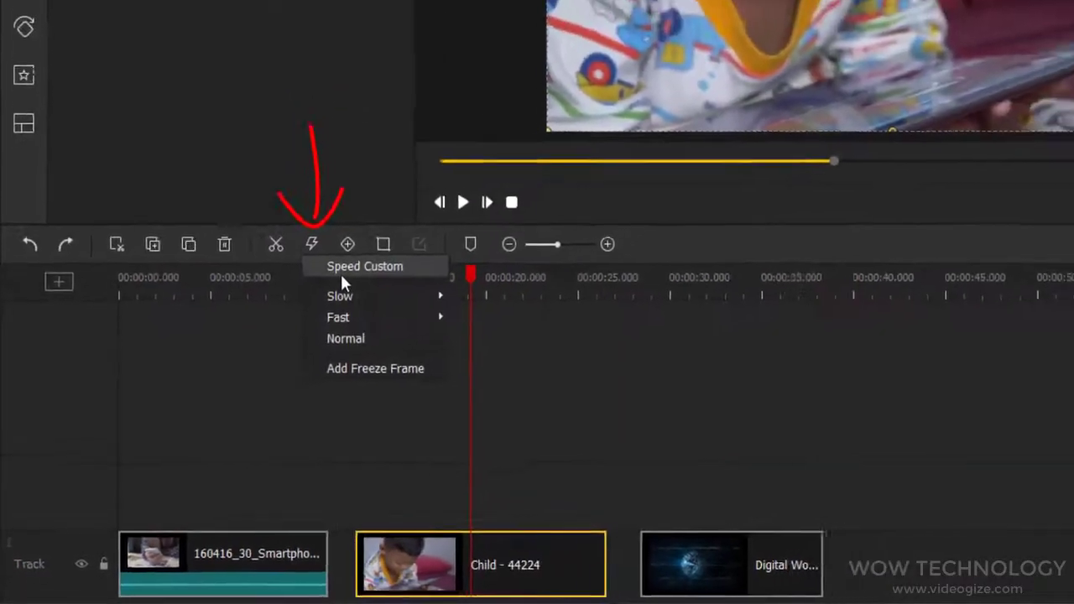
click(352, 270)
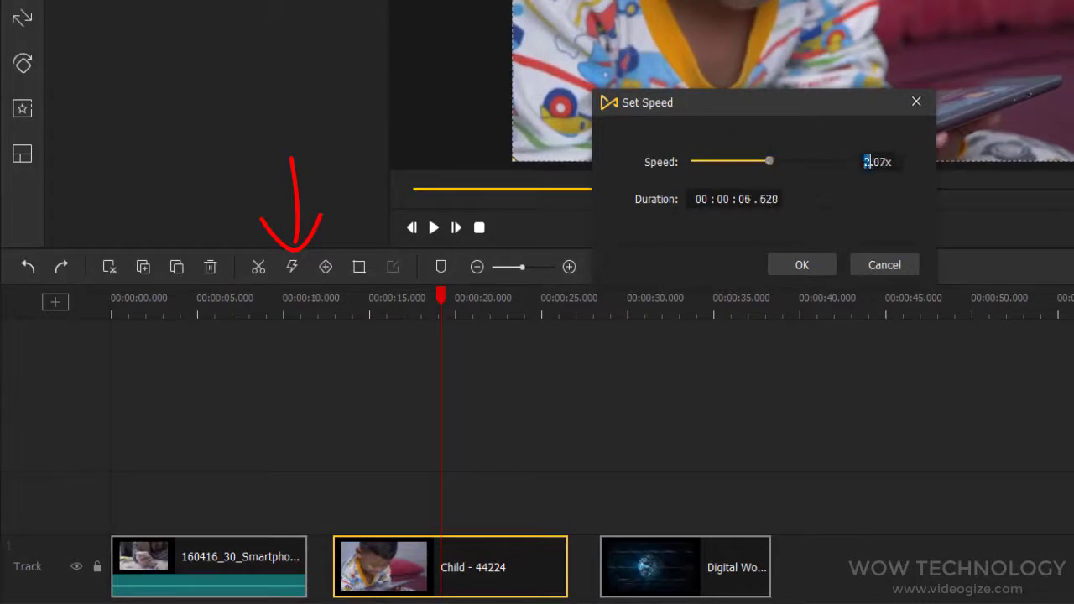
text(2x)
click(801, 265)
Undo the 2x speed, then crop Digital World to 1014×570, shifted slightly left
key(ctrl+z)
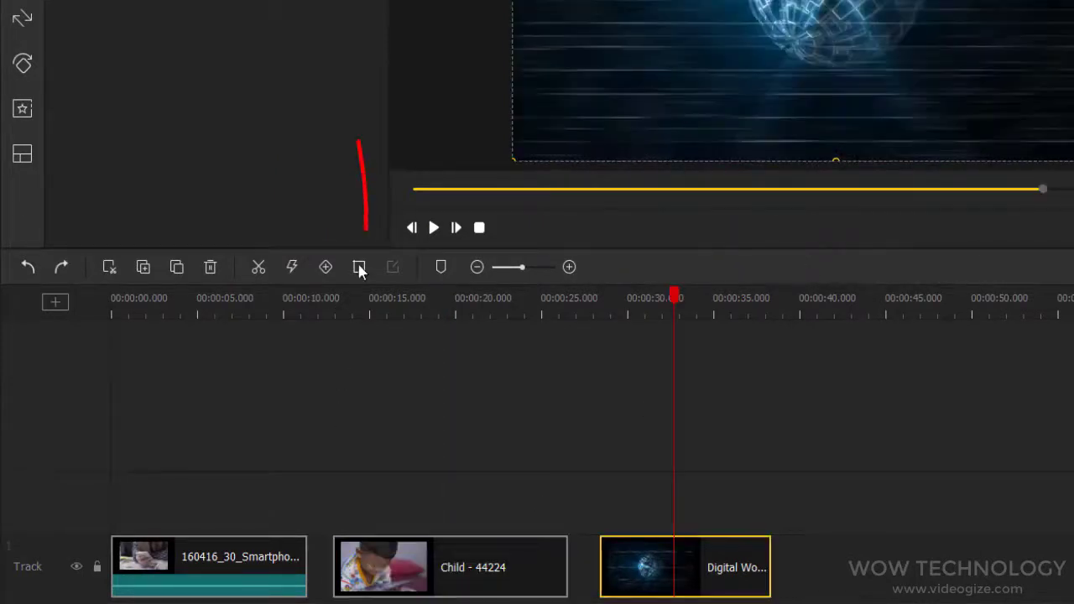
click(359, 268)
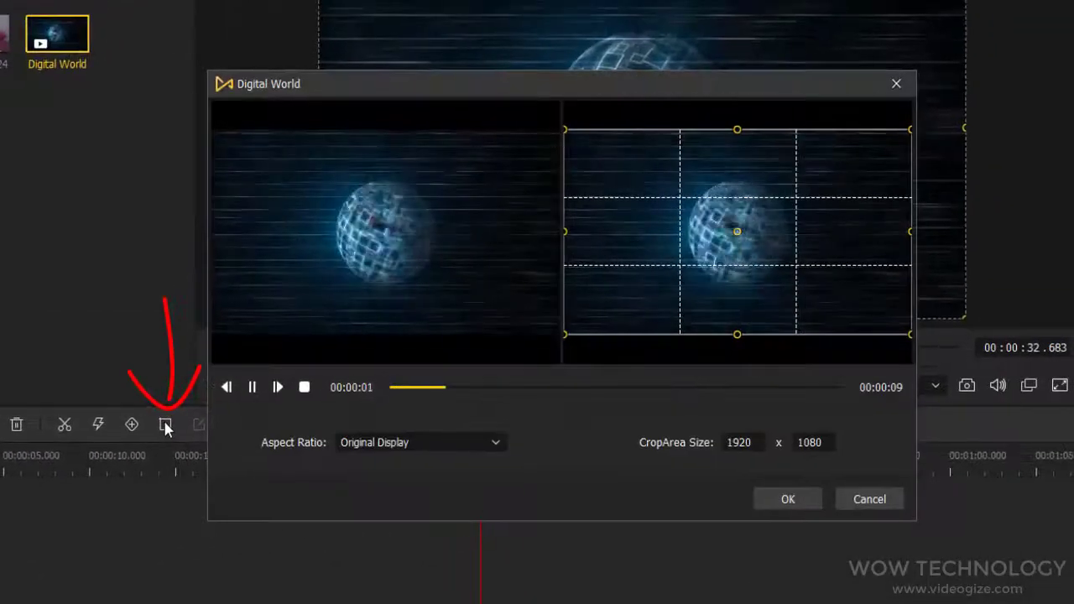
drag(564, 334, 643, 287)
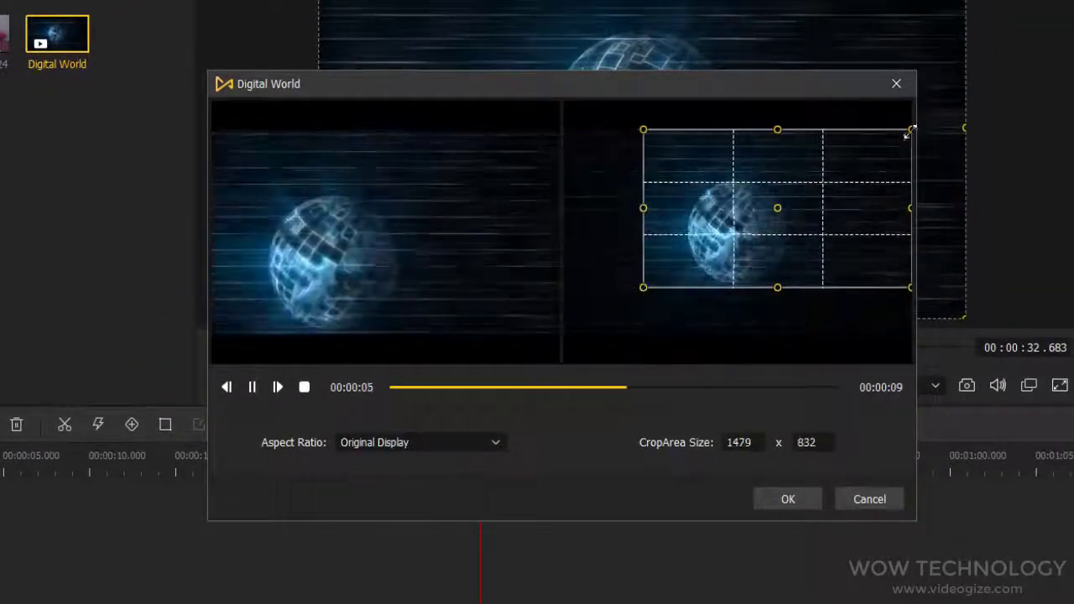
drag(911, 130, 827, 179)
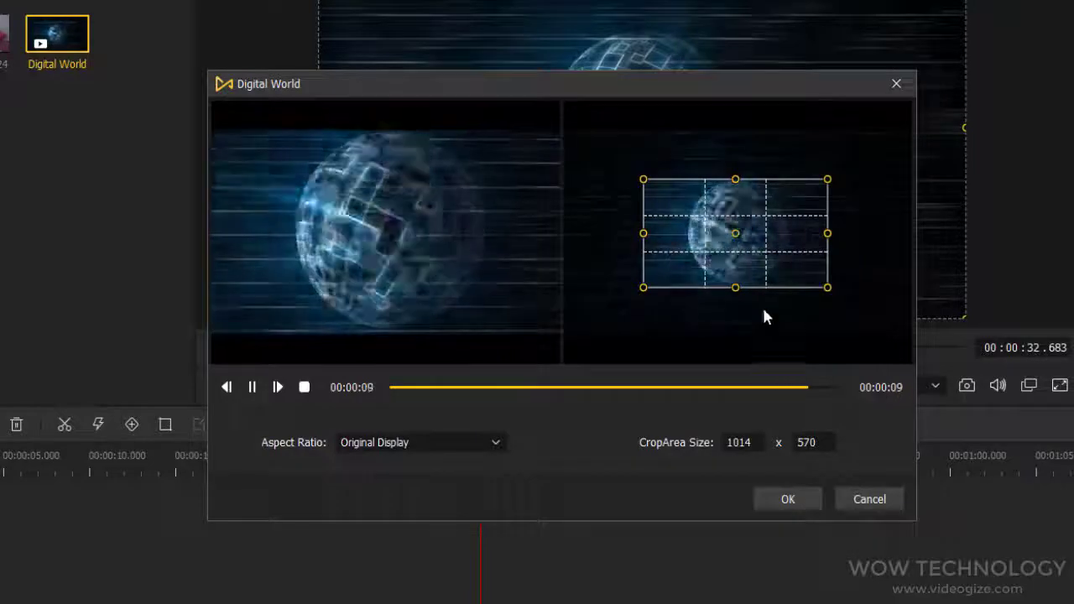
drag(777, 263, 772, 266)
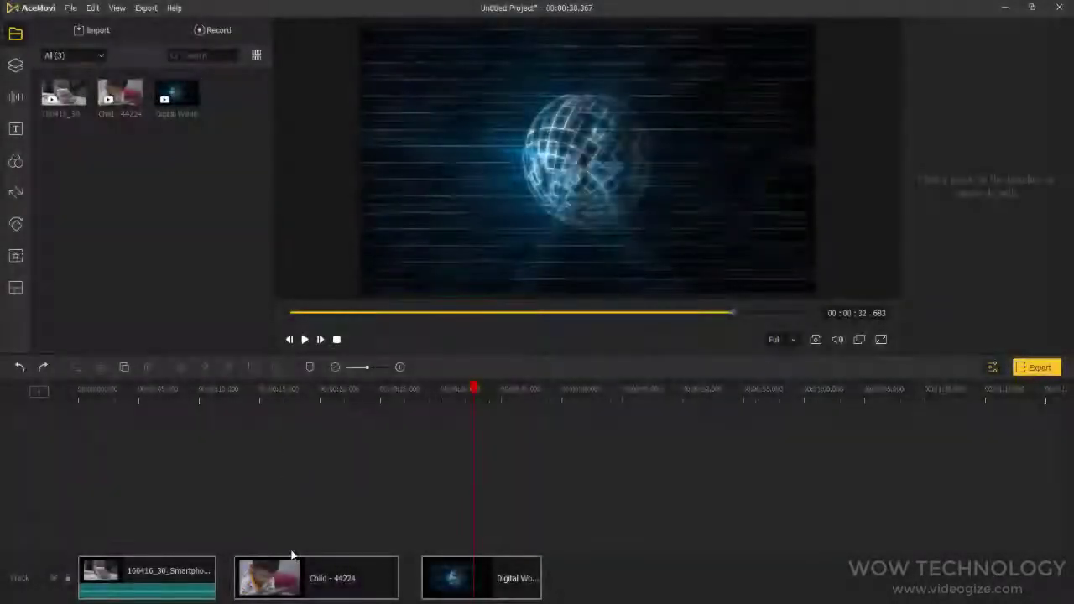
Slide the Child and Digital World clips left to close the timeline gaps
drag(292, 554, 274, 558)
drag(441, 587, 403, 585)
click(145, 323)
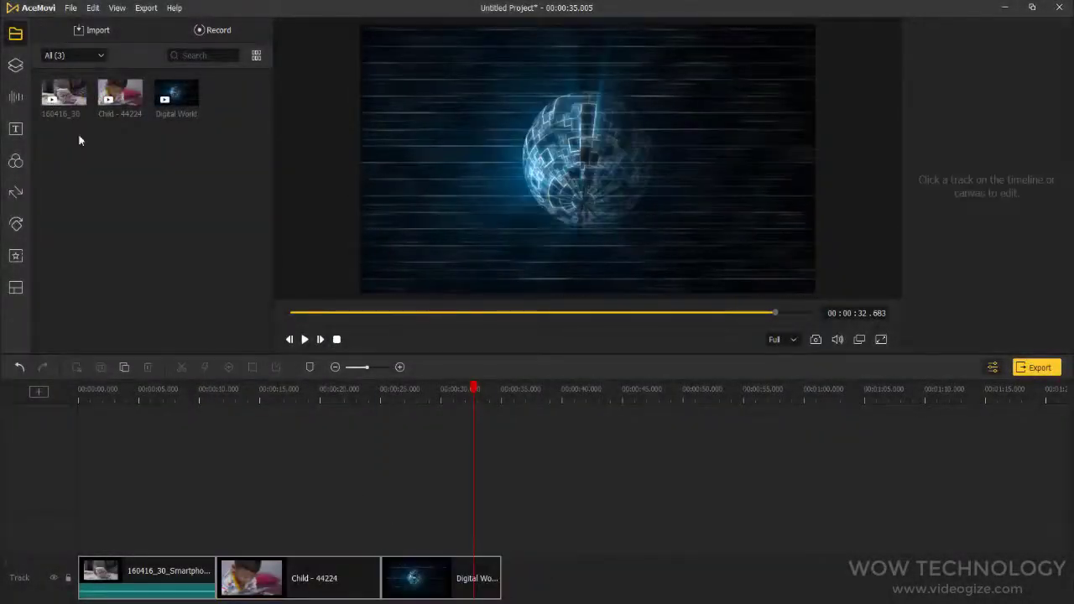
click(171, 574)
Add a red Valentine's heart sticker at about 13 seconds and preview it
click(16, 71)
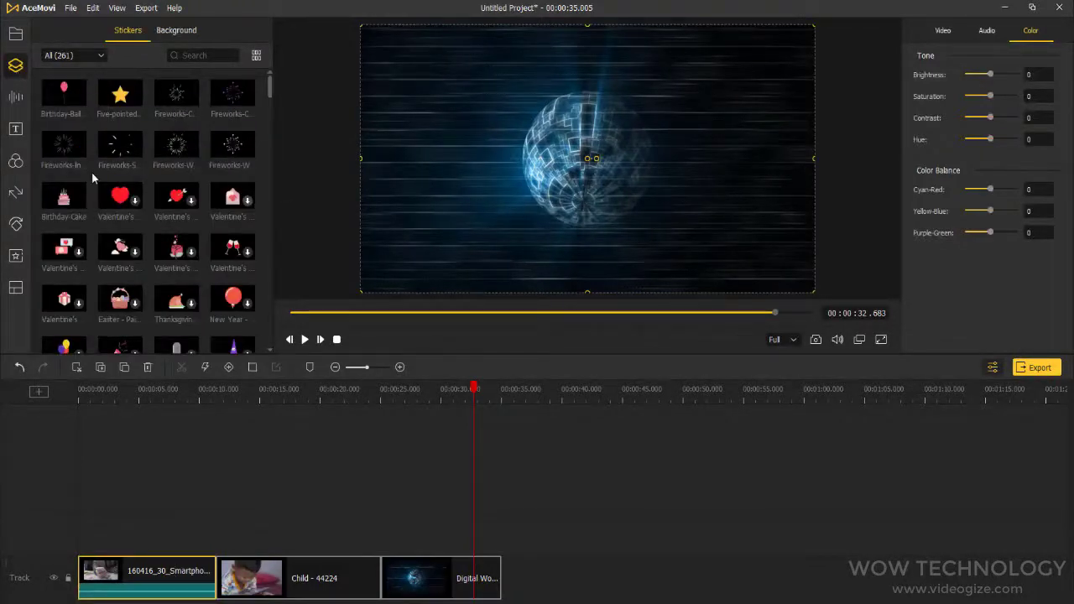
click(239, 399)
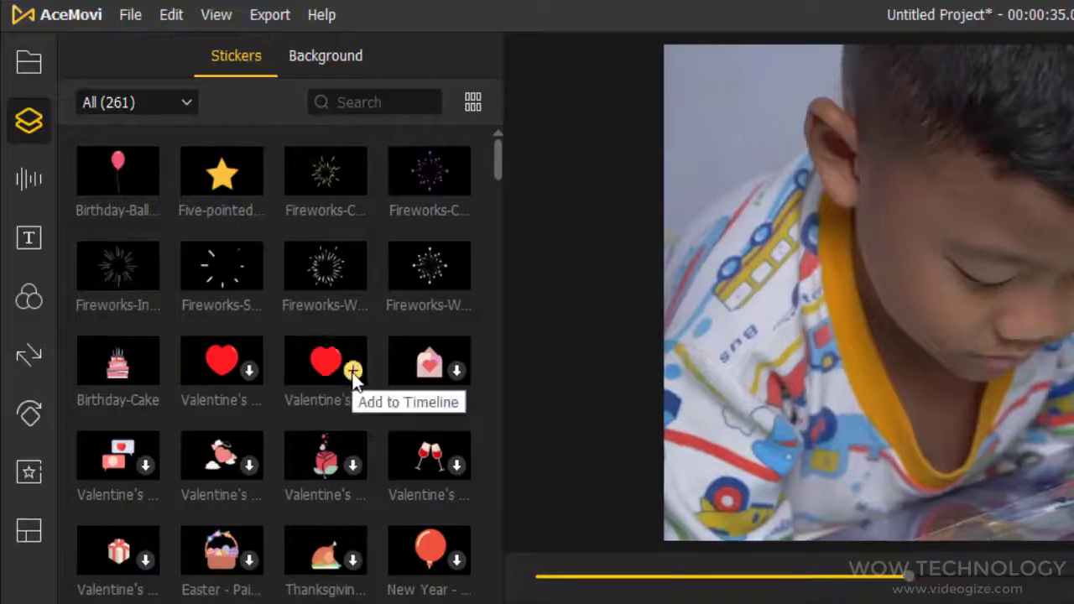
click(191, 200)
click(305, 339)
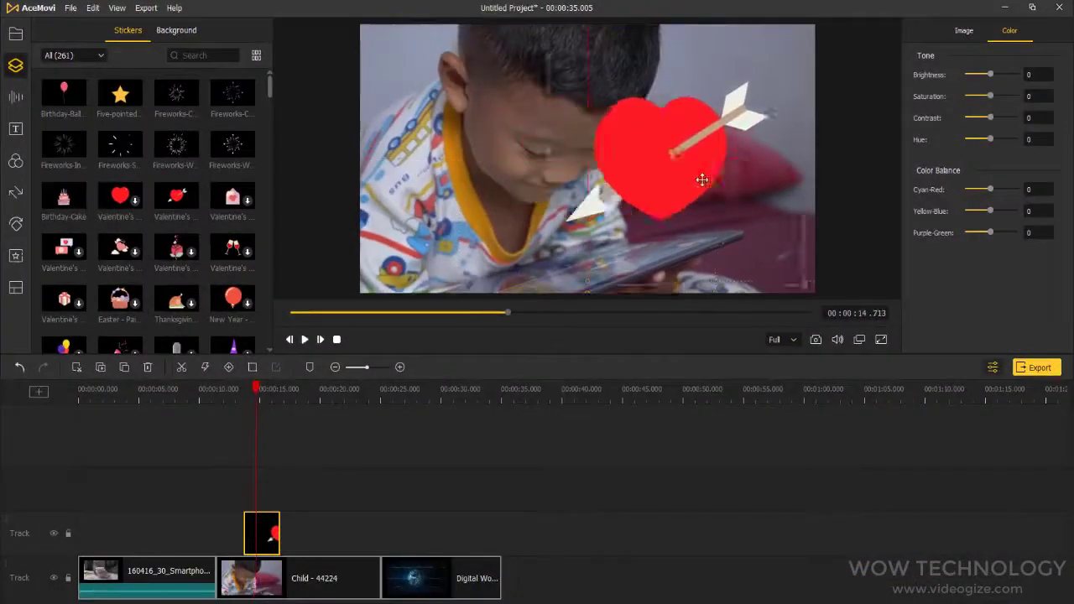
click(825, 193)
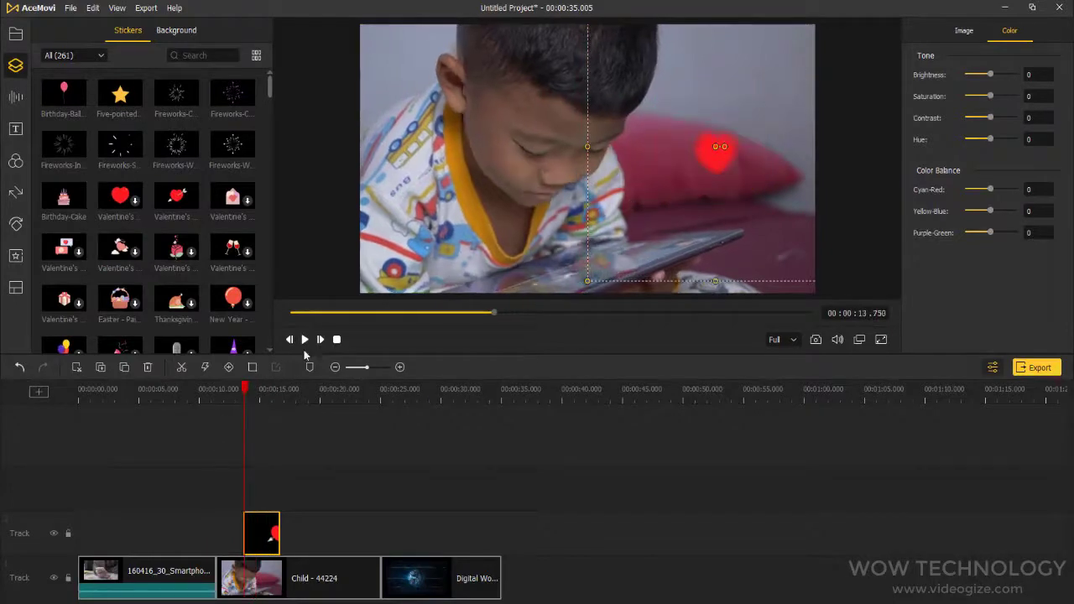
click(306, 340)
click(306, 340)
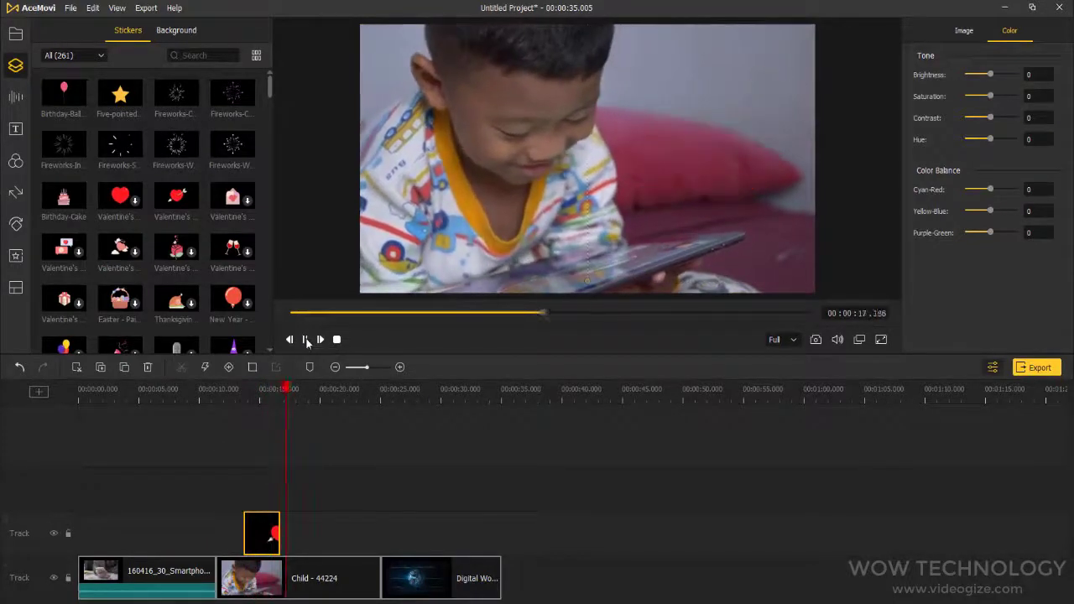
Drag a second sticker onto the timeline at the playhead
scroll(115, 165, down, 5)
drag(172, 264, 307, 532)
click(176, 30)
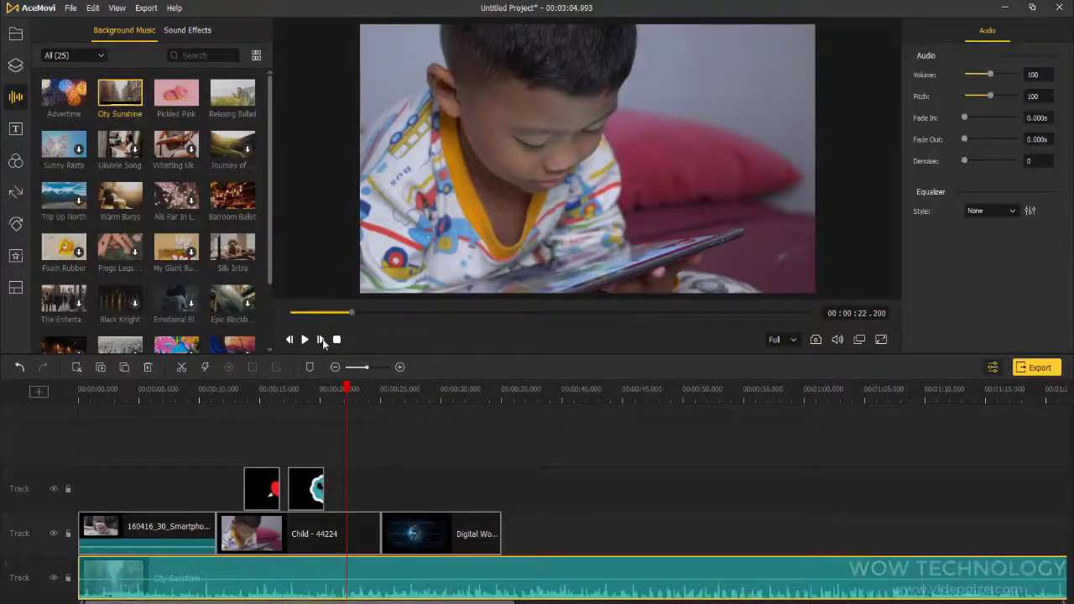
Preview the City Sunshine background music, then browse the Sound Effects library
click(307, 339)
click(312, 340)
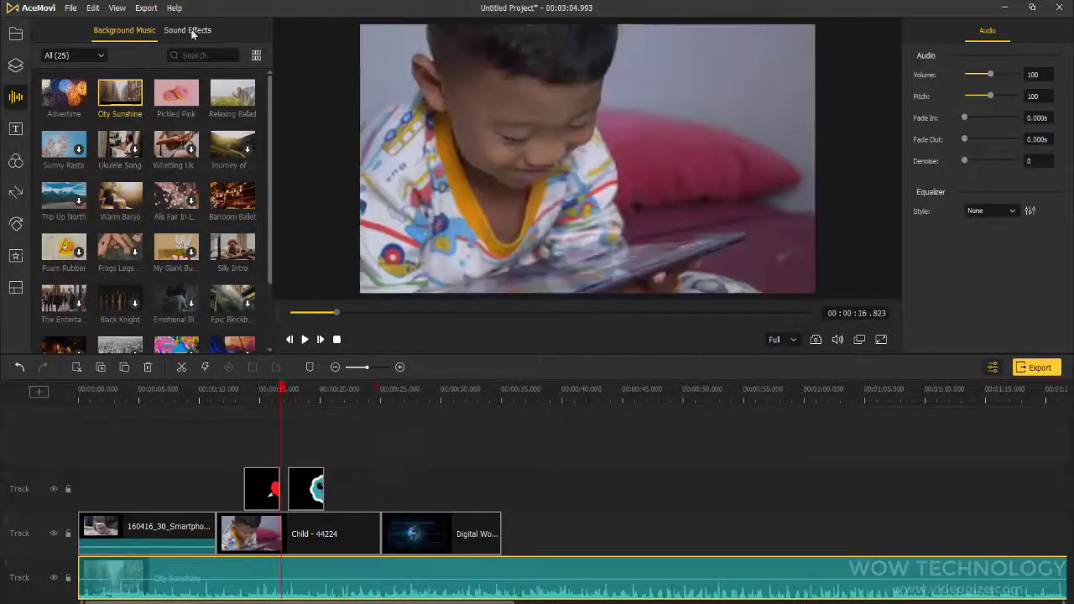
click(189, 30)
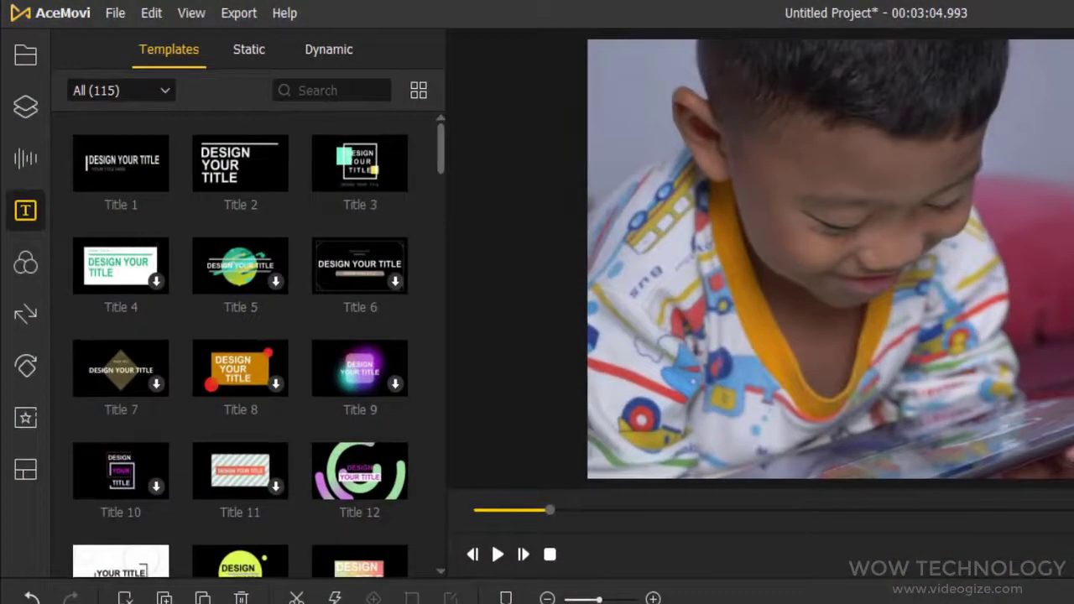
Download the Title 9 template, add it at the start of the video, and preview it
click(379, 512)
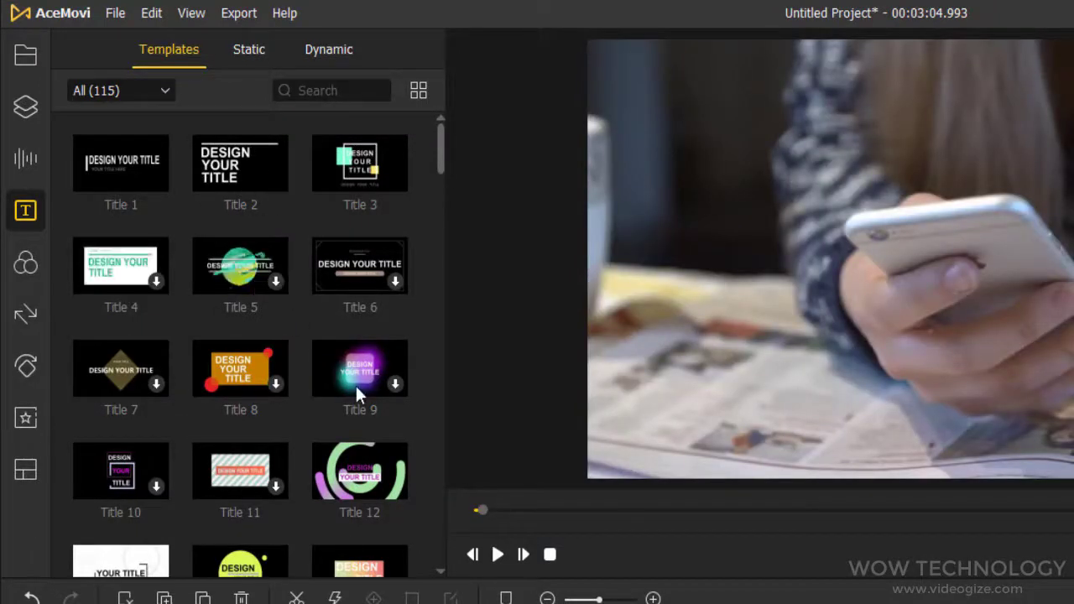
click(394, 384)
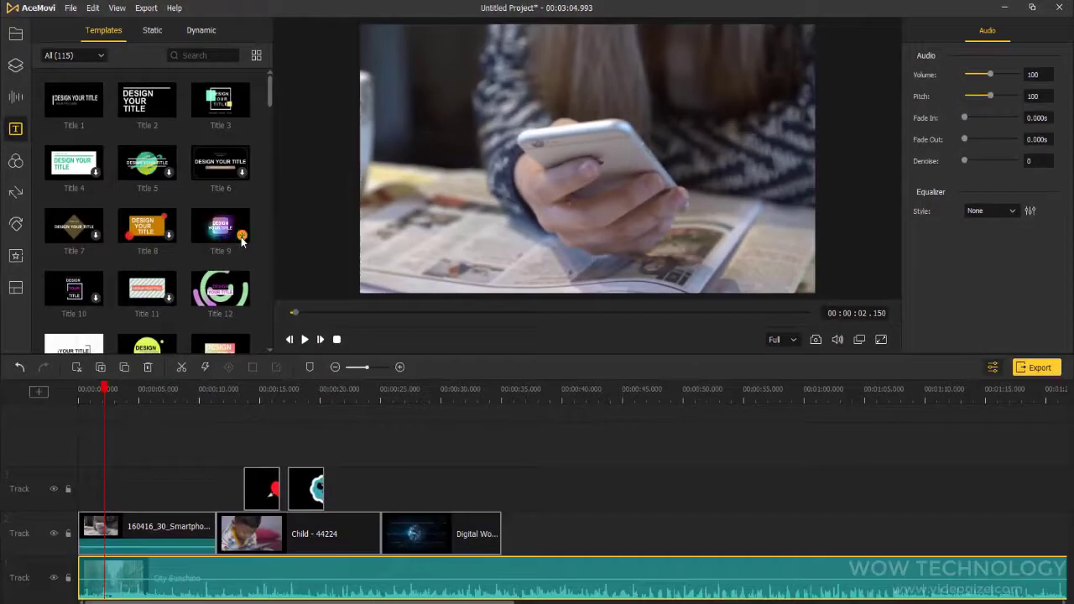
click(242, 239)
click(305, 340)
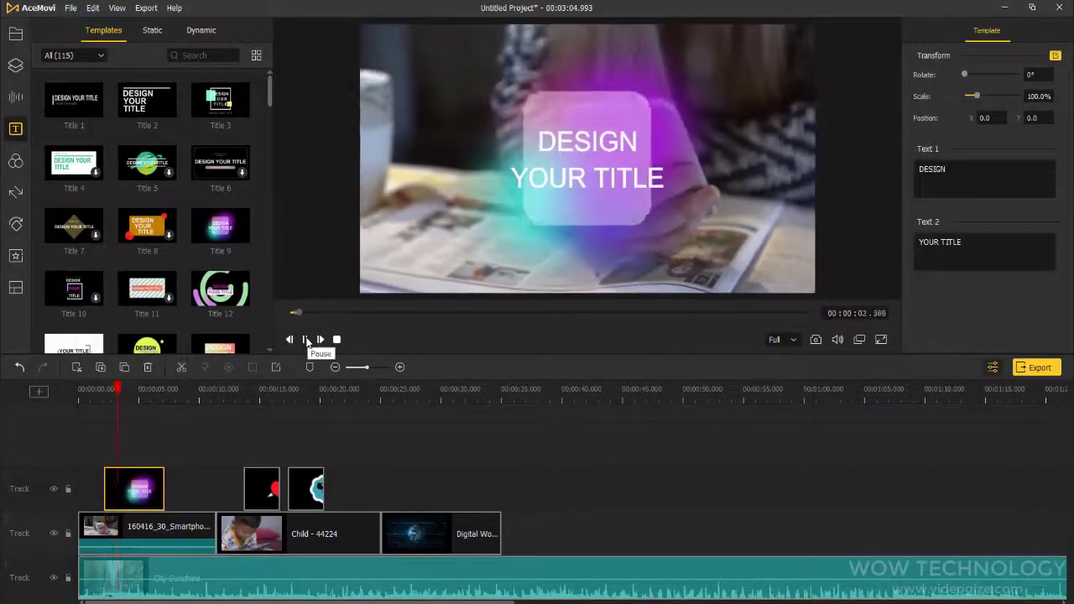
click(305, 340)
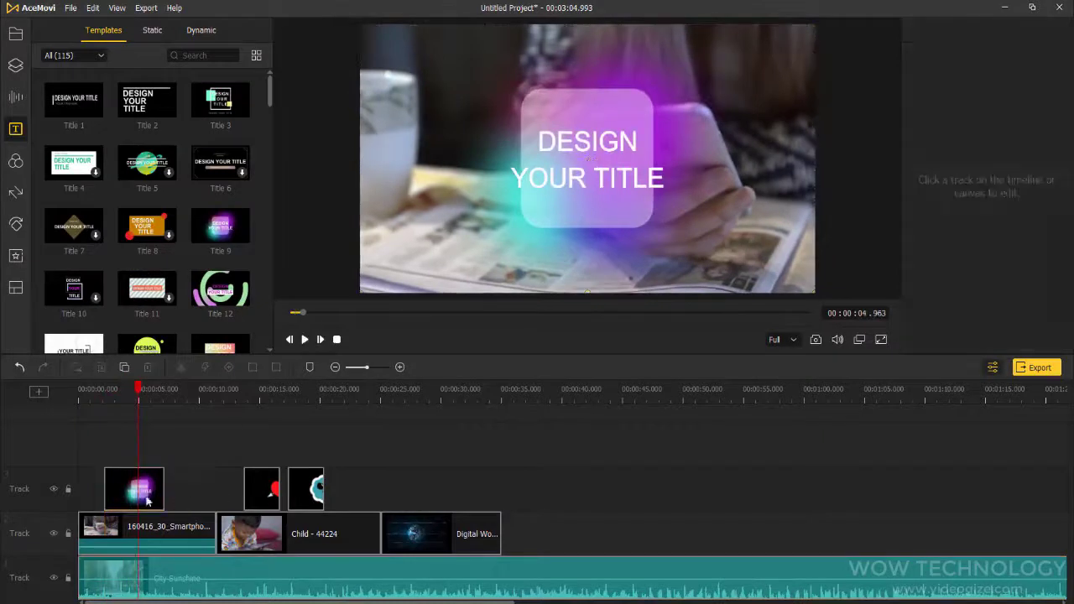
Shift the title left in the frame and replace its DESIGN word with TECHNOLOGY
drag(587, 190, 490, 198)
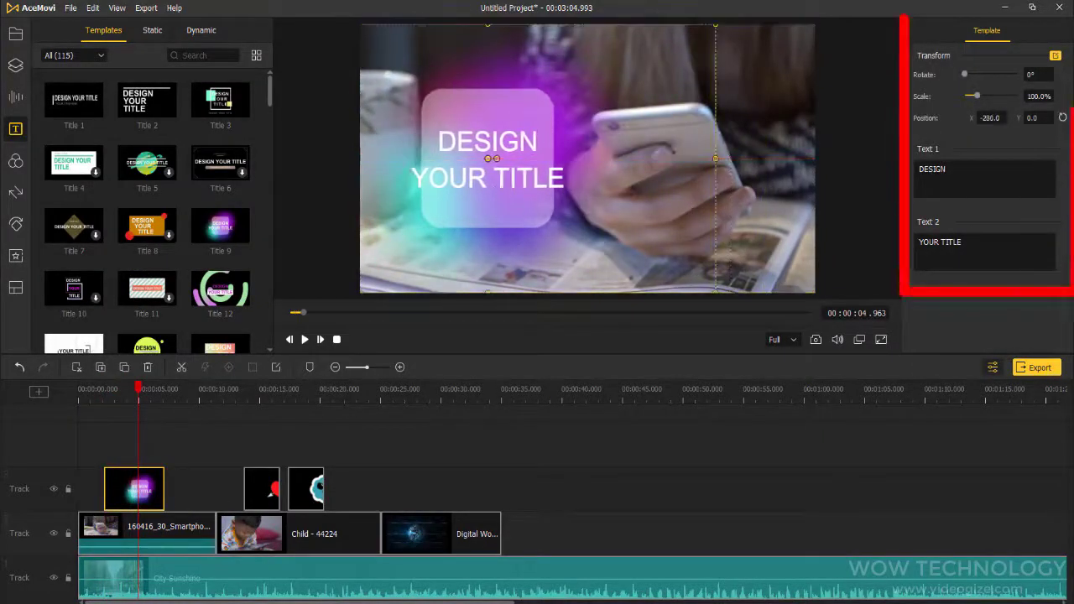
double_click(931, 169)
text(Your)
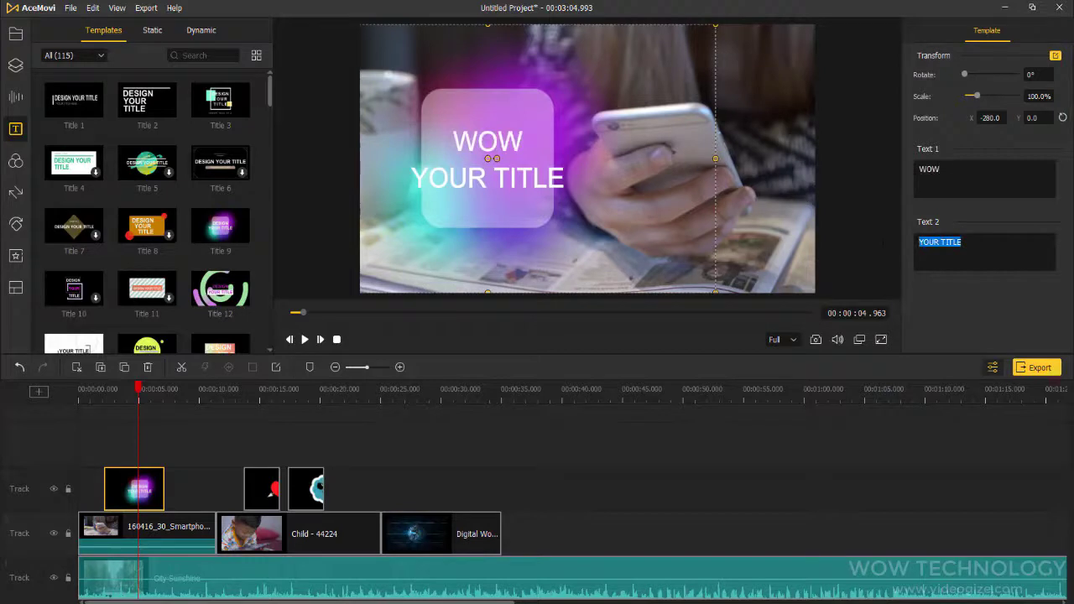
text(TECHNOLOGY)
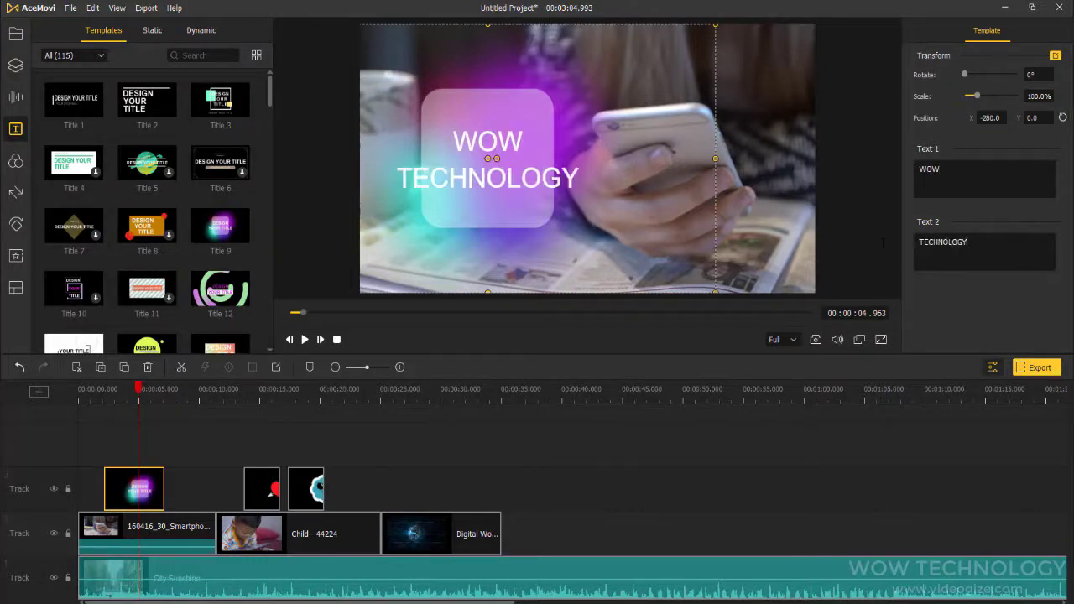
drag(964, 74, 958, 76)
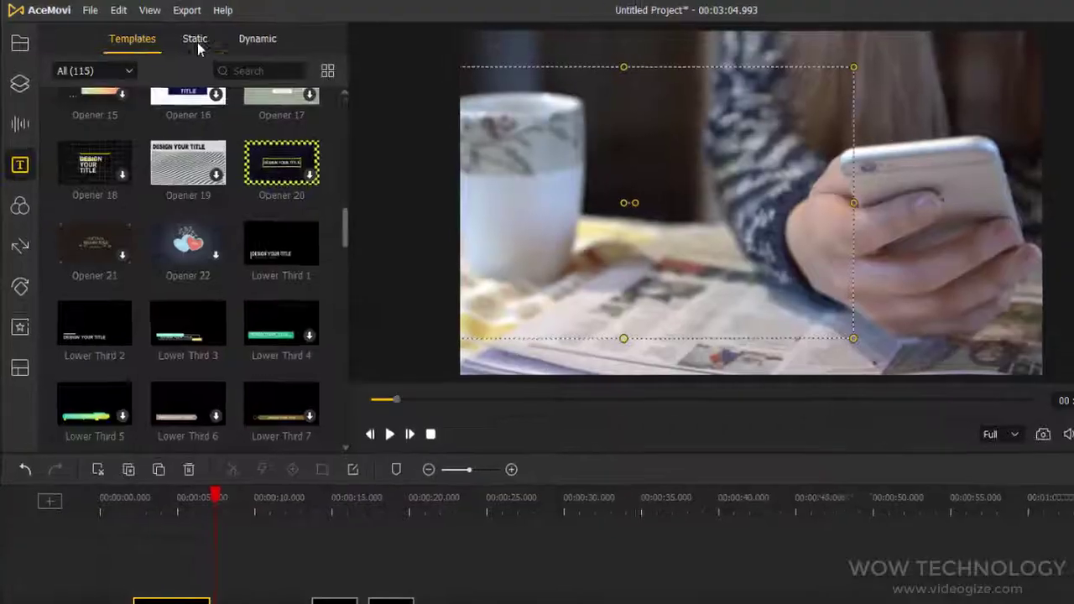
Browse the Static text styles for Arcuate, then look over the Dynamic text animations
click(152, 30)
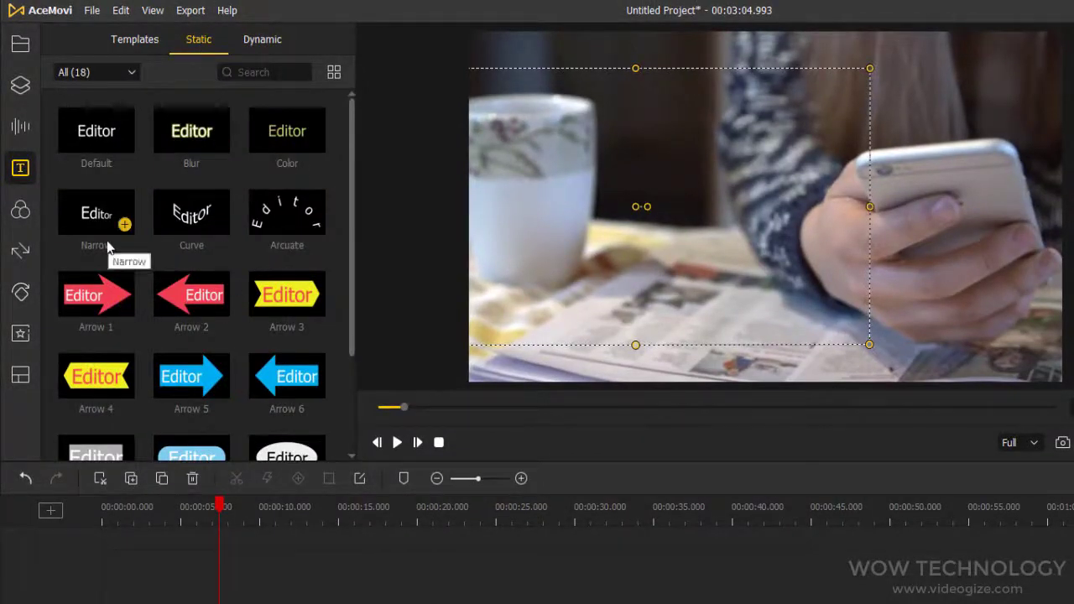
scroll(107, 240, down, 2)
scroll(119, 256, down, 2)
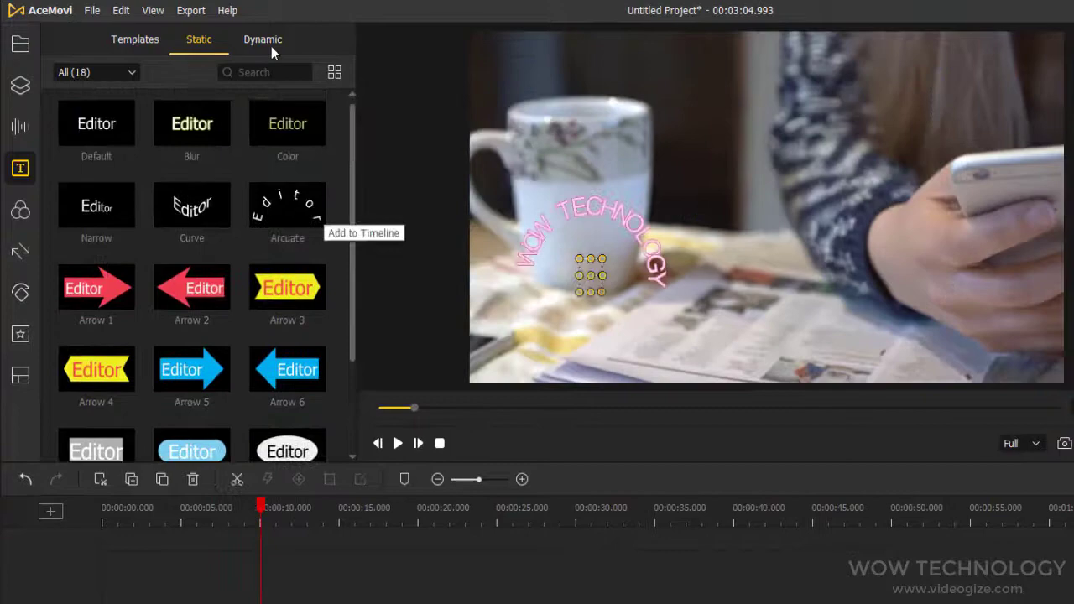
click(268, 44)
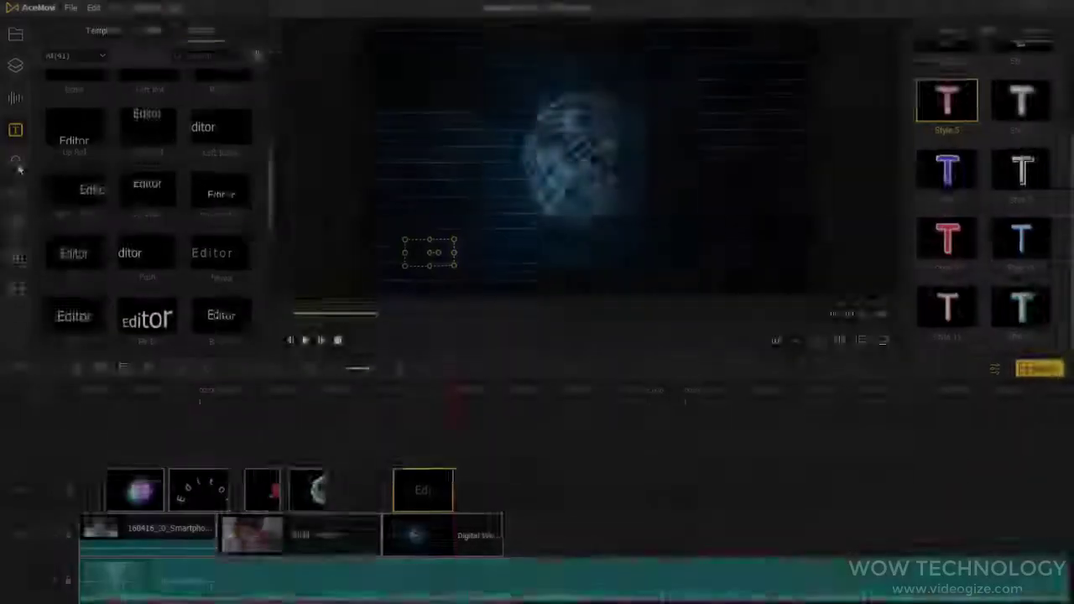
click(16, 167)
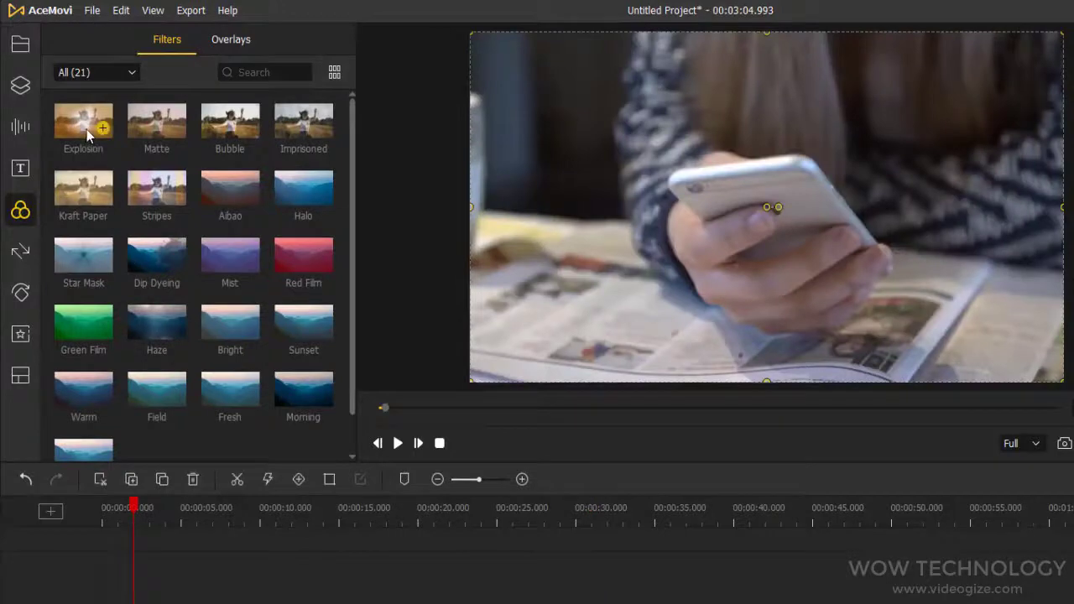
Add the Explosion filter at the playhead, preview it, and lower its opacity to 62%
click(101, 127)
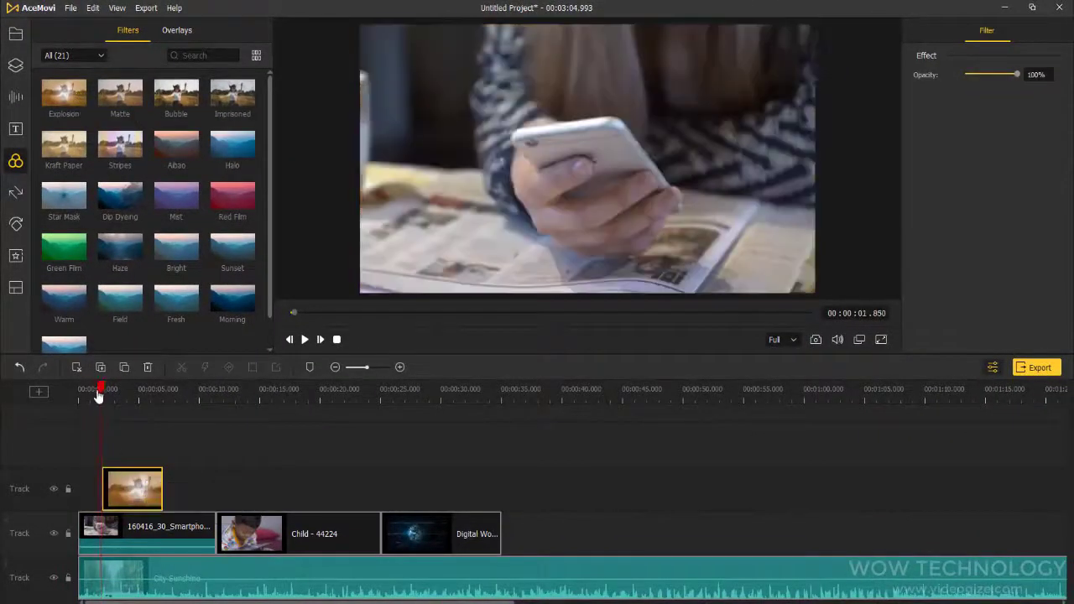
click(305, 340)
click(305, 339)
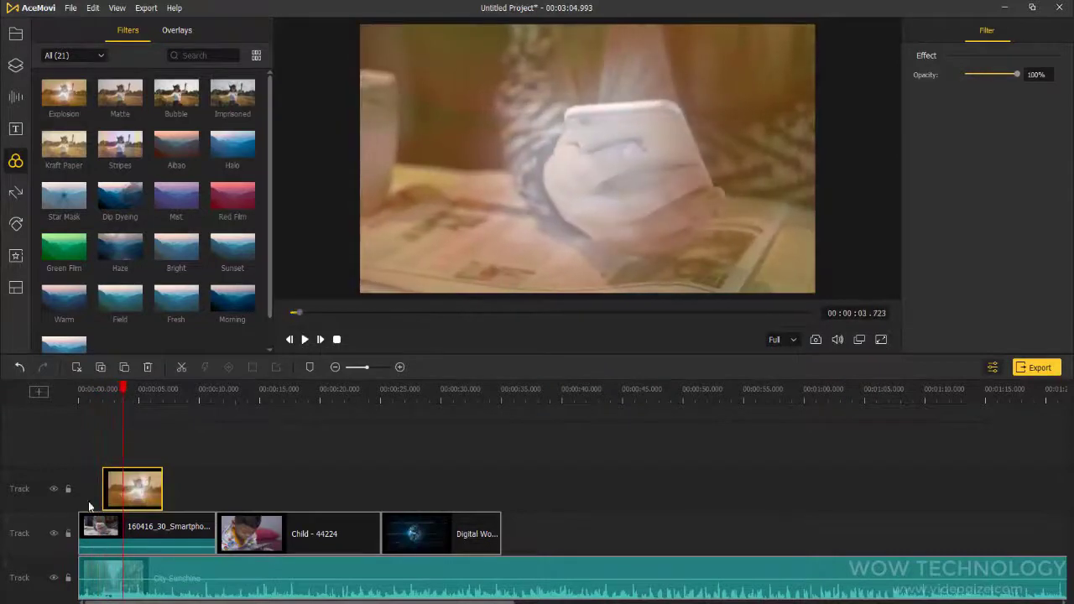
mouse_move(1012, 77)
mouse_down()
mouse_move(979, 76)
mouse_move(1003, 75)
mouse_up()
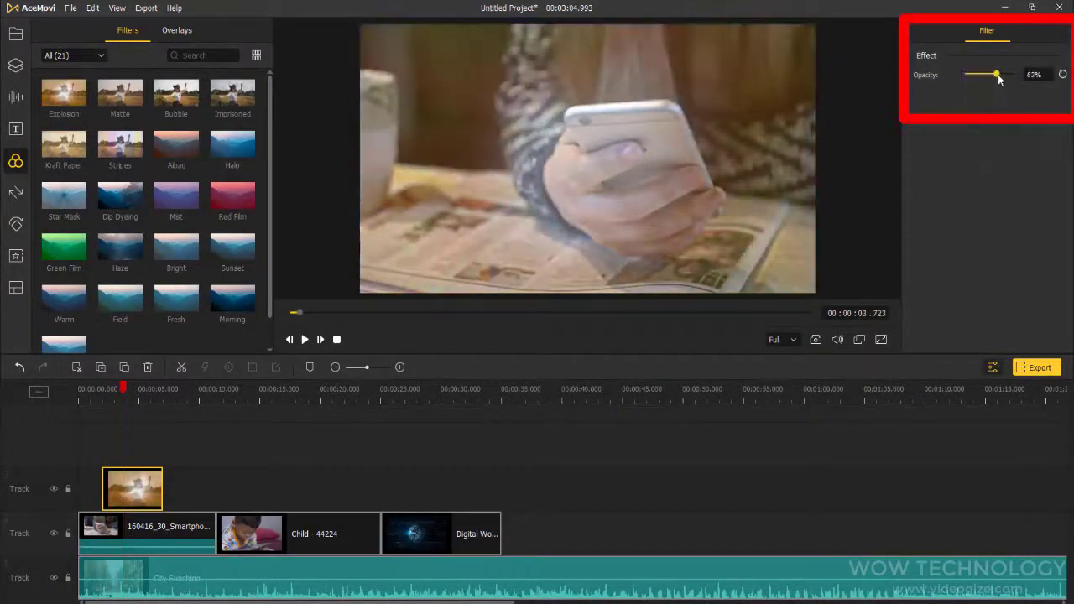
click(305, 341)
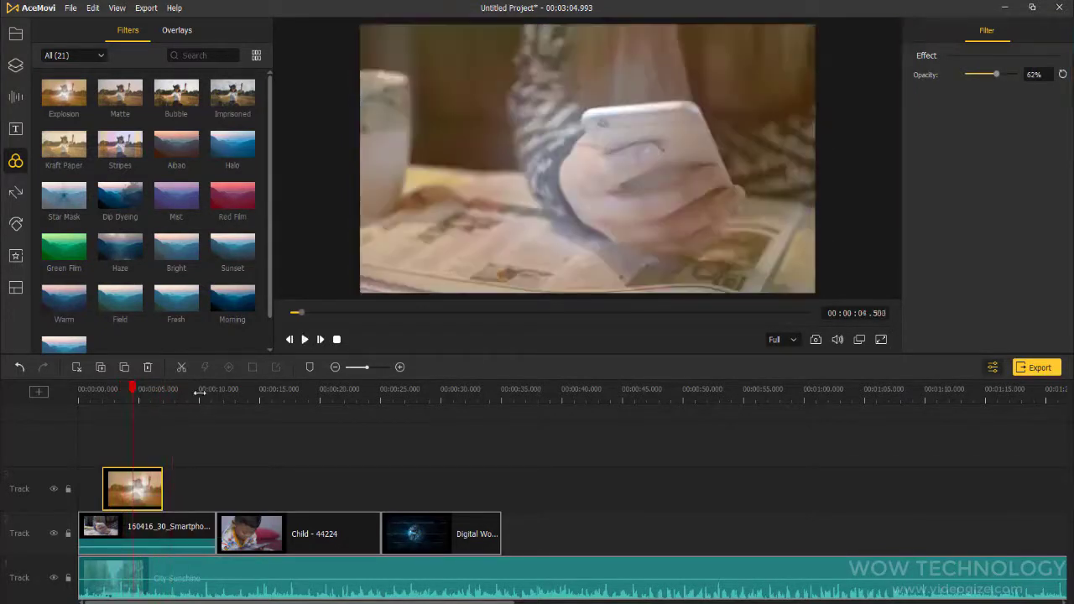
key(space)
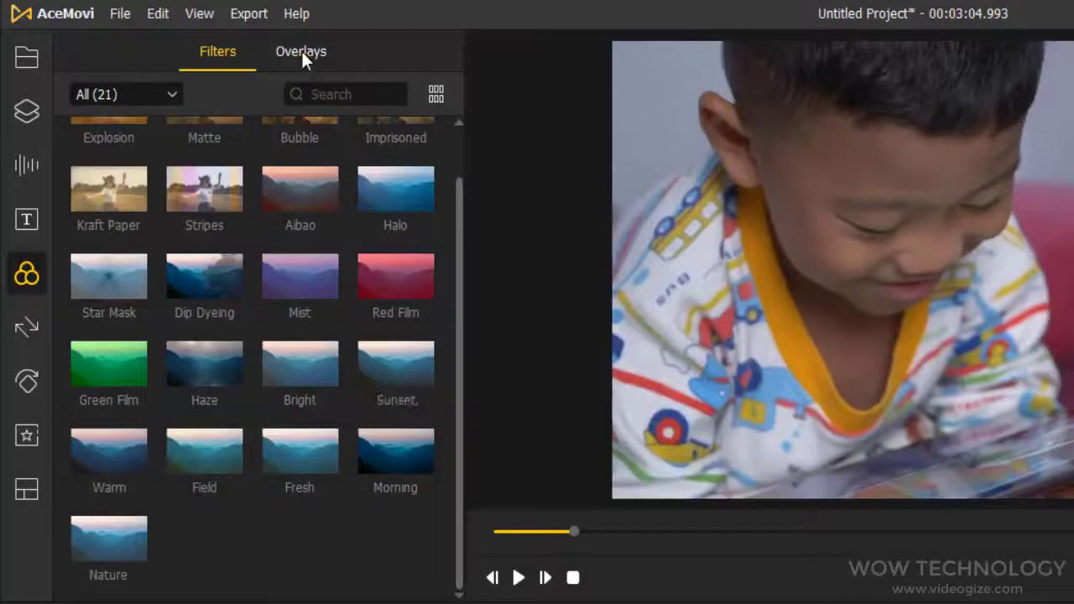
Add an overlay and the Blue Sea overlay, then fade Blue Sea to 47% opacity
click(176, 30)
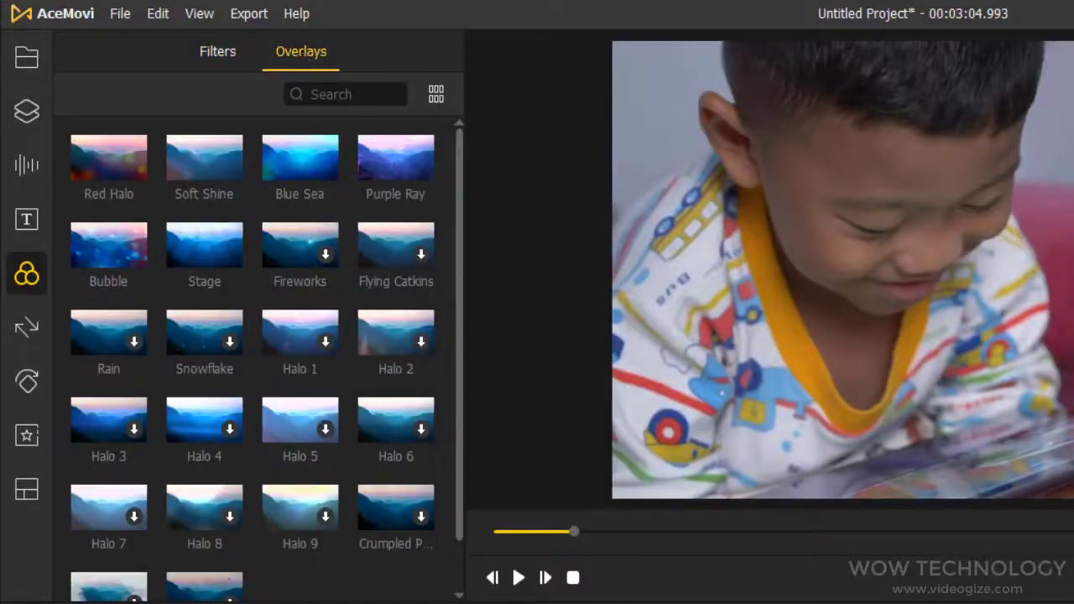
mouse_move(109, 168)
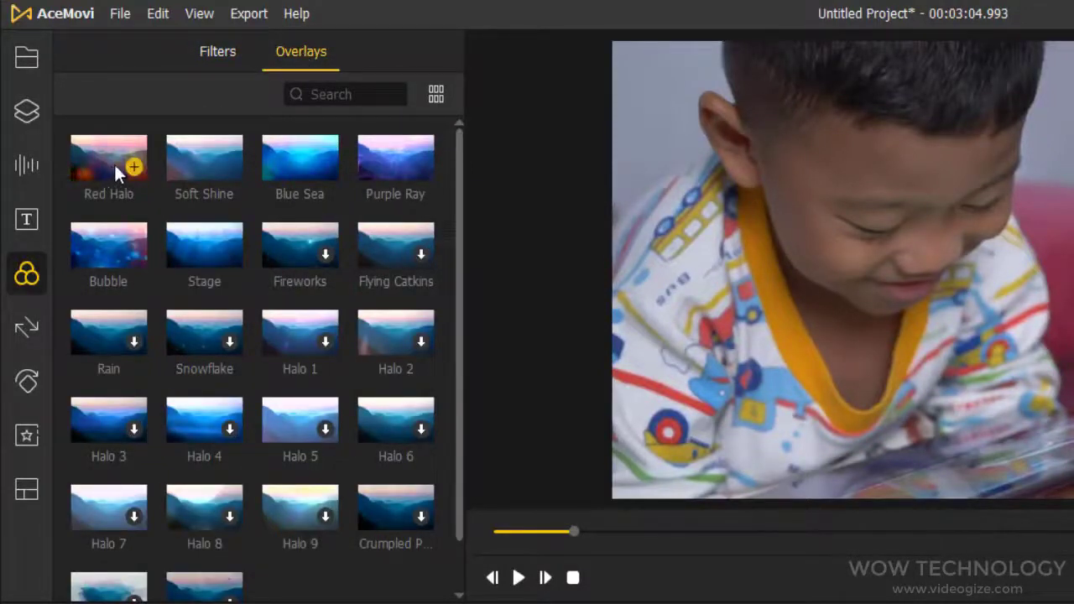
click(229, 167)
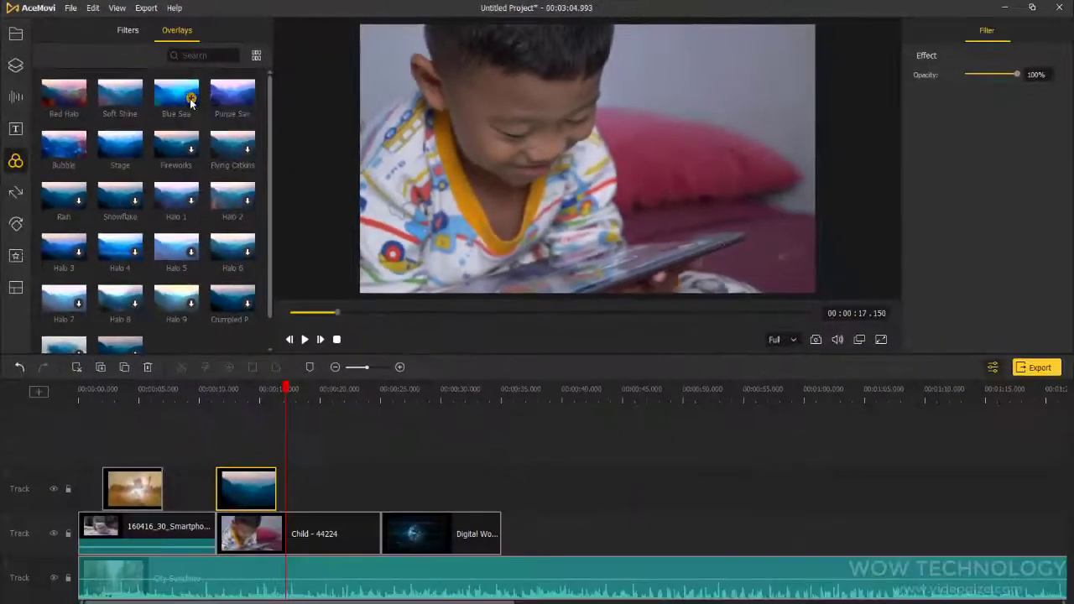
click(191, 100)
click(305, 340)
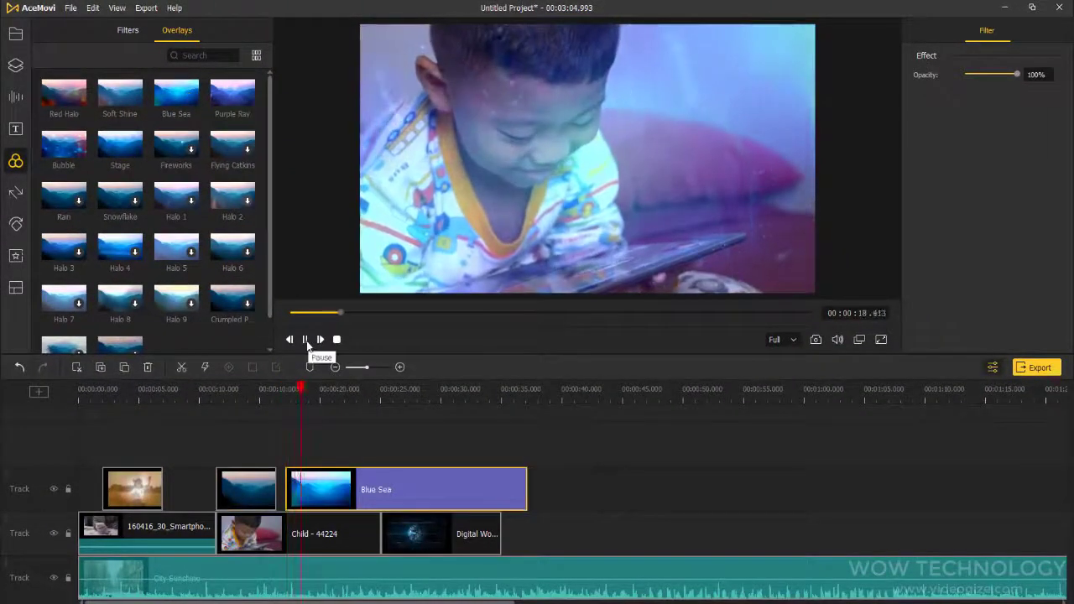
click(305, 340)
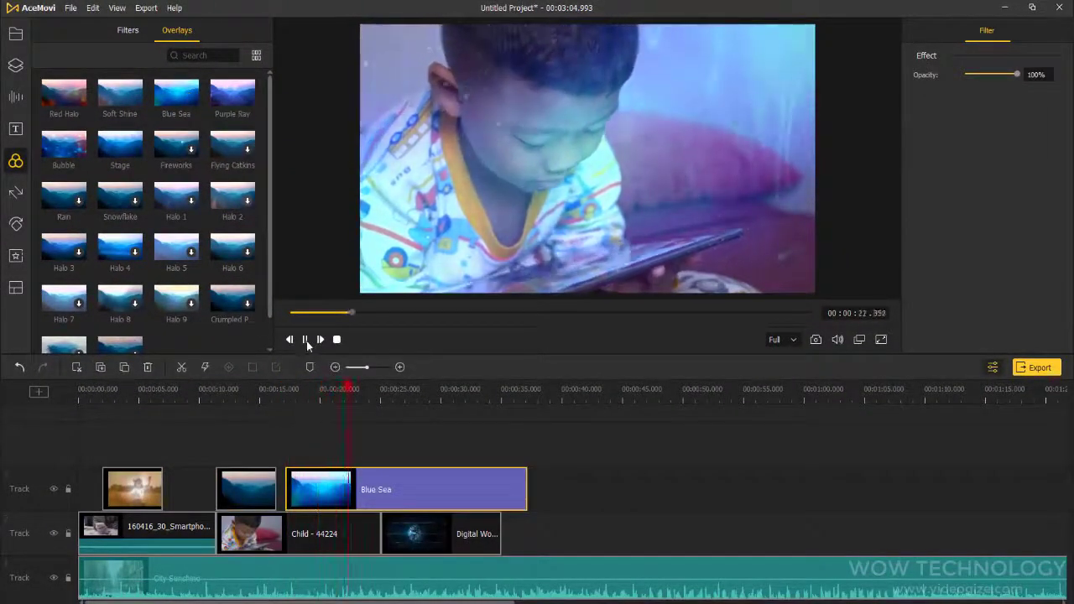
drag(1017, 74, 989, 76)
click(305, 339)
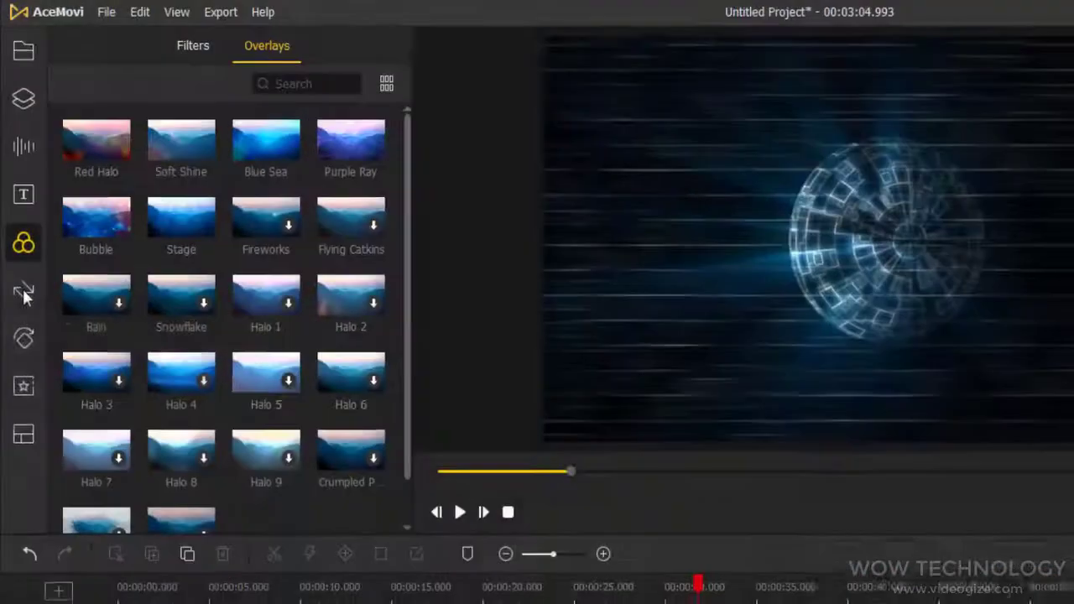
Place a Slide Right transition between the first two clips and play it through
click(15, 193)
drag(103, 143, 210, 532)
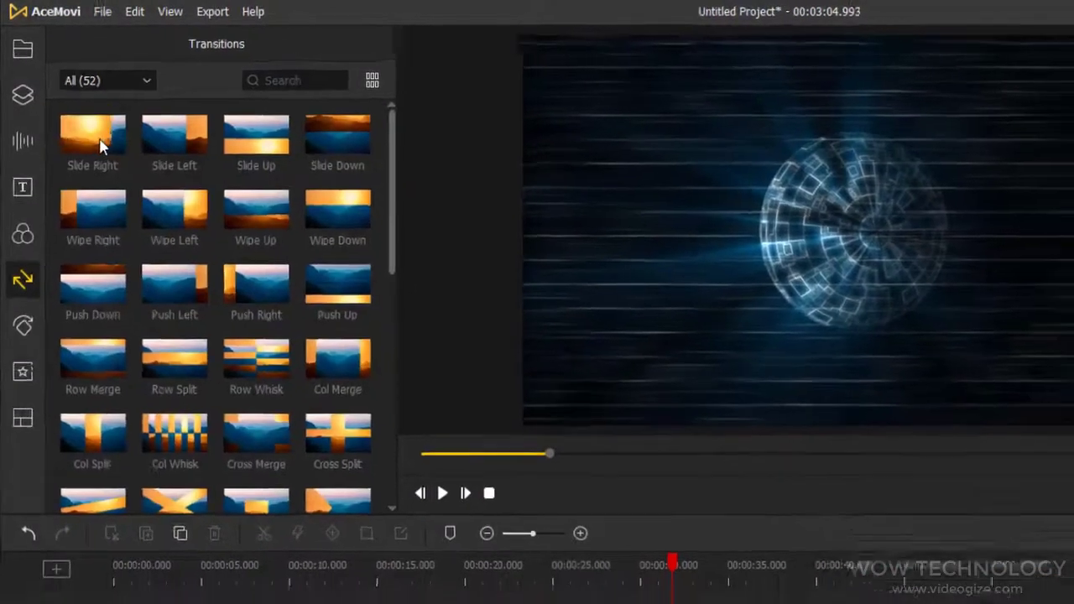
drag(435, 458, 436, 458)
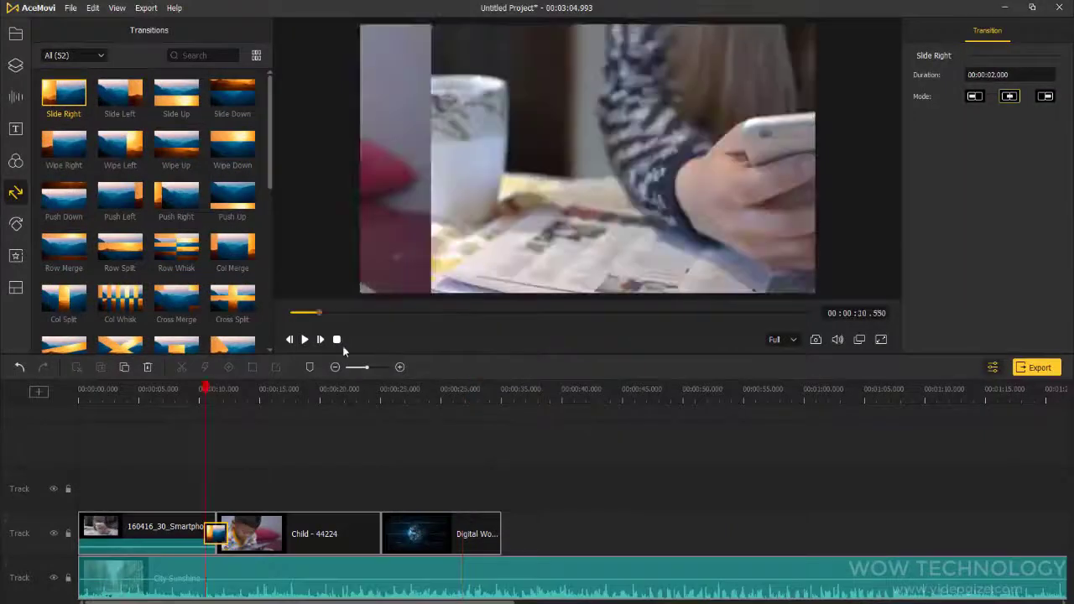
click(305, 340)
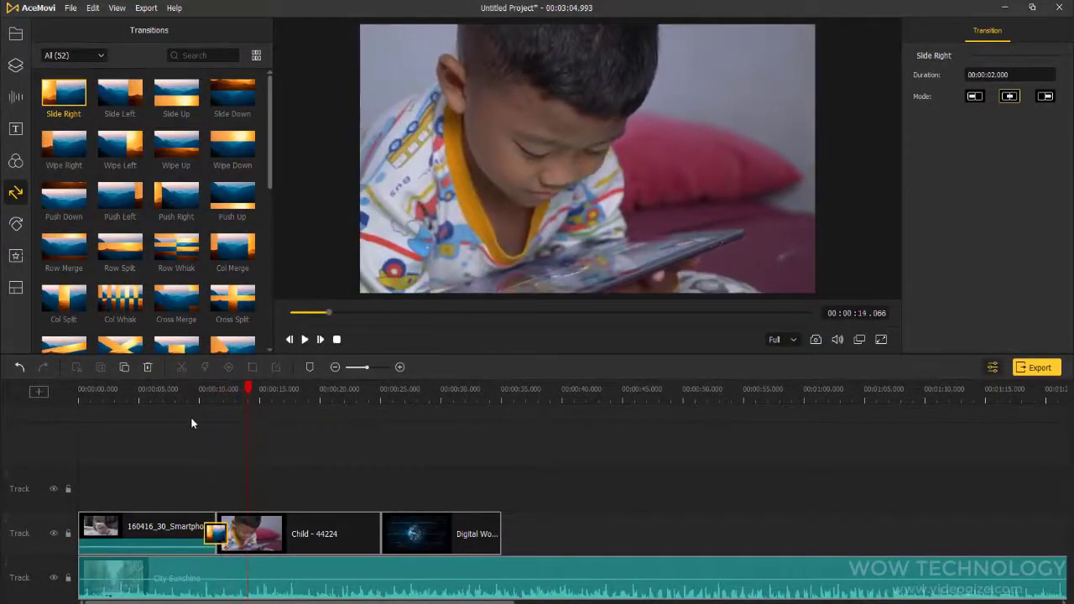
Replay the Slide Right transition from just before it
click(201, 403)
click(307, 342)
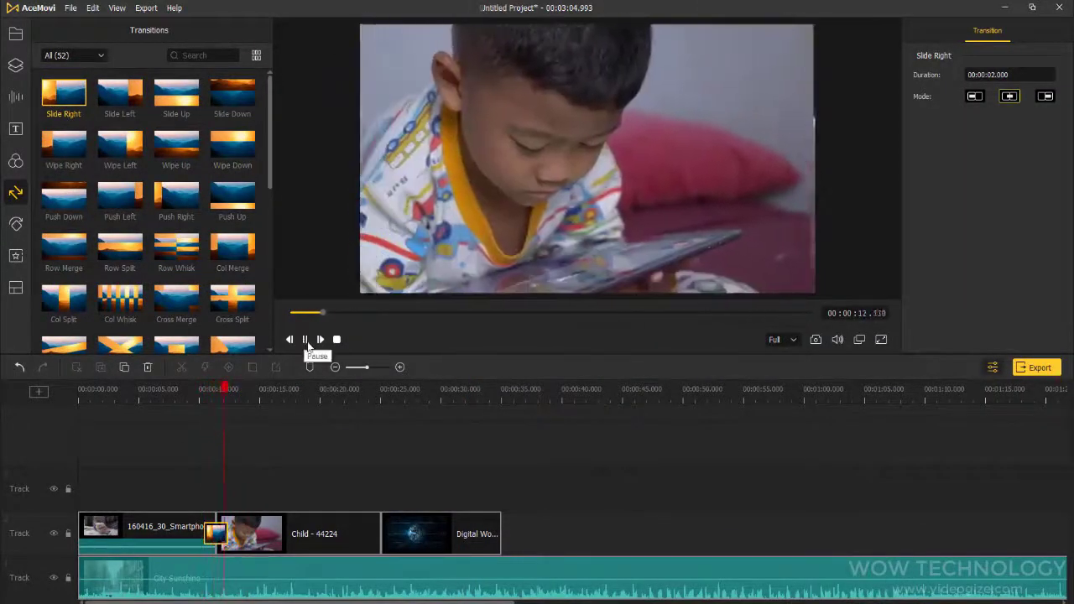
click(305, 339)
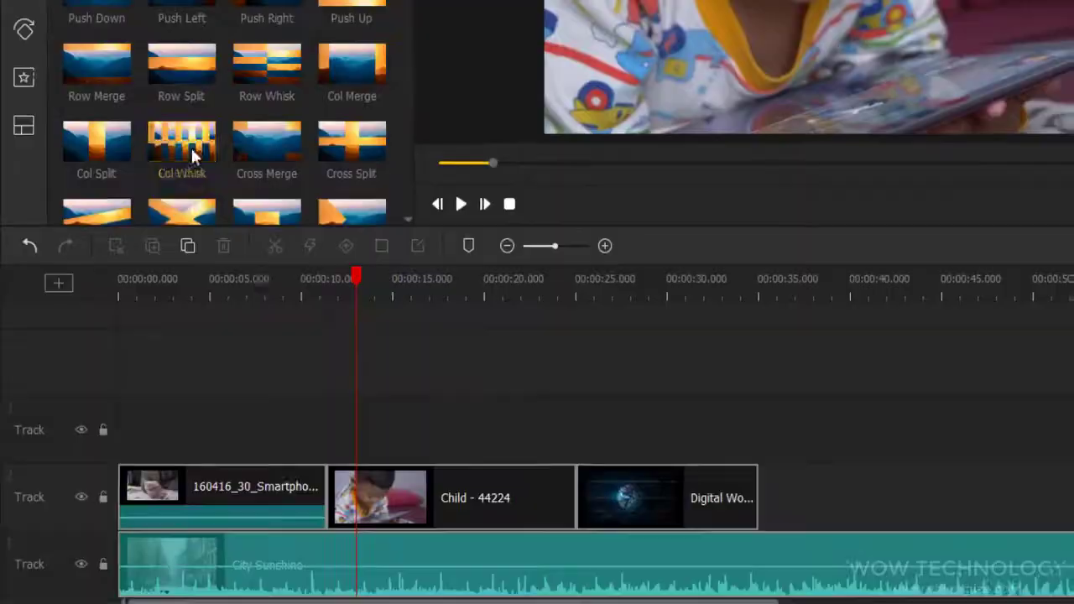
Drop Col Whisk between Child - 44224 and the Digital World clip and preview it
drag(197, 478, 334, 497)
drag(577, 509, 579, 509)
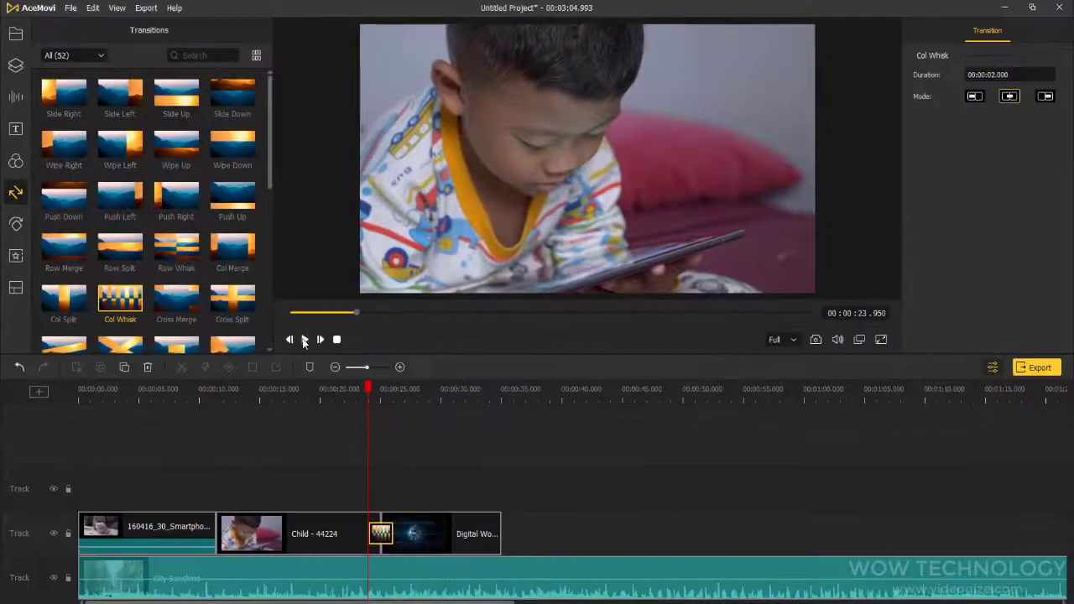
click(305, 339)
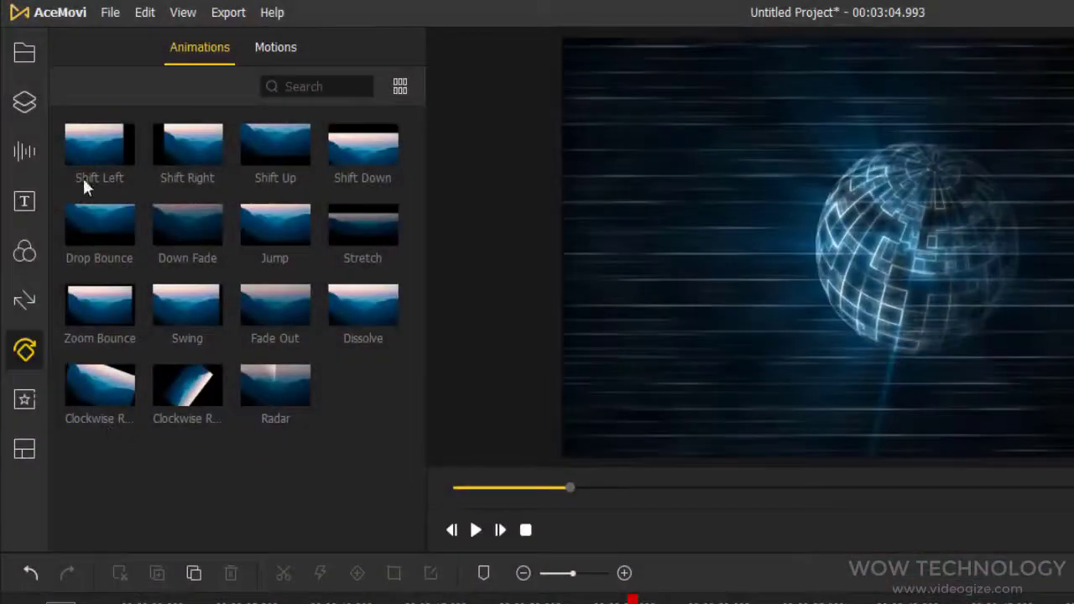
Apply the Shift Left animation to the smartphone clip and preview it
click(104, 149)
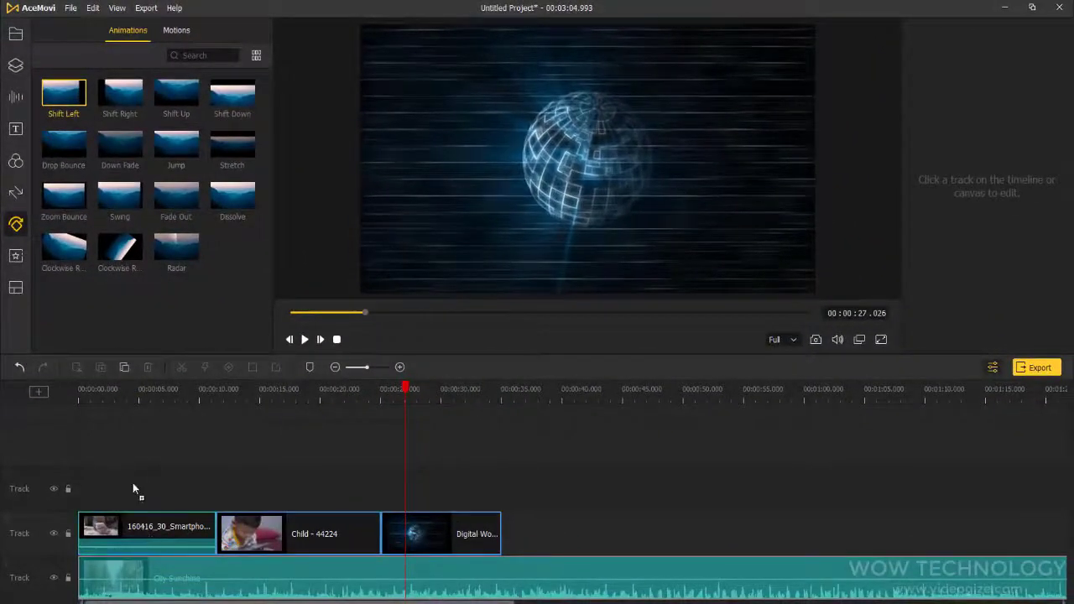
drag(133, 488, 139, 530)
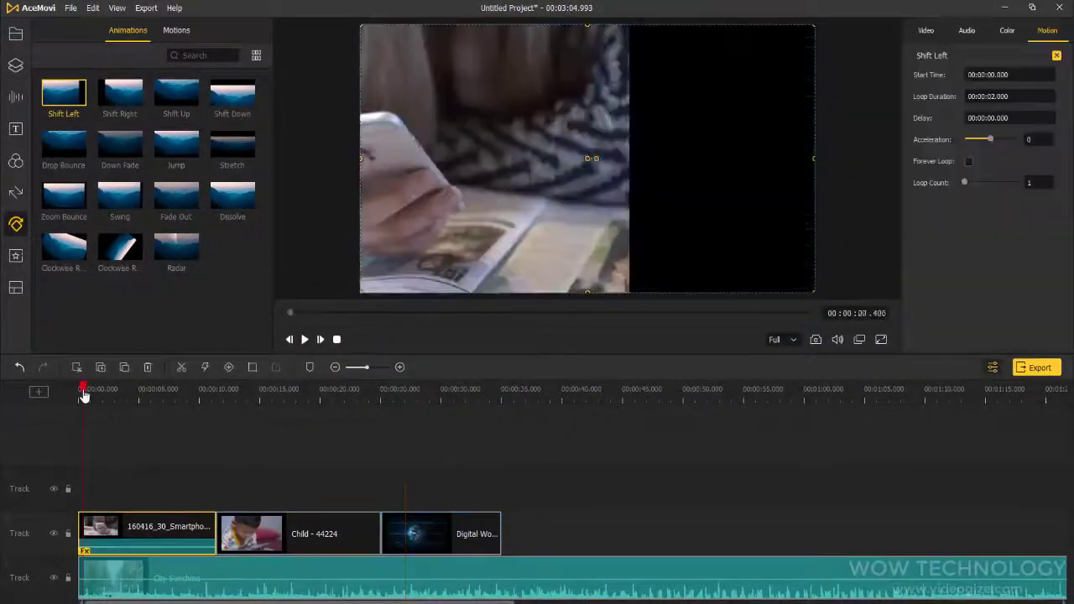
click(305, 339)
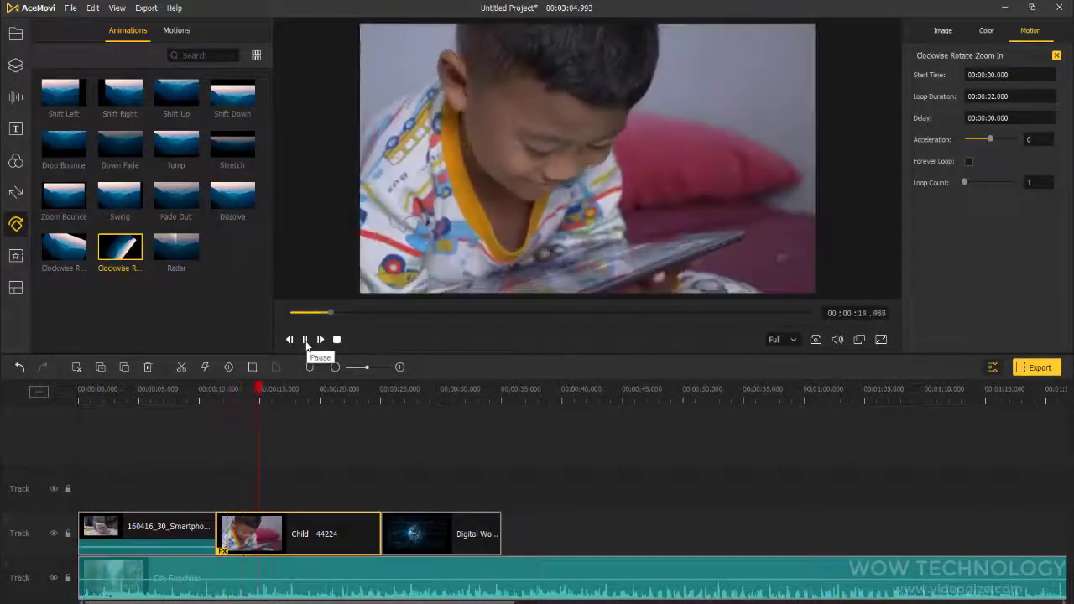
click(305, 339)
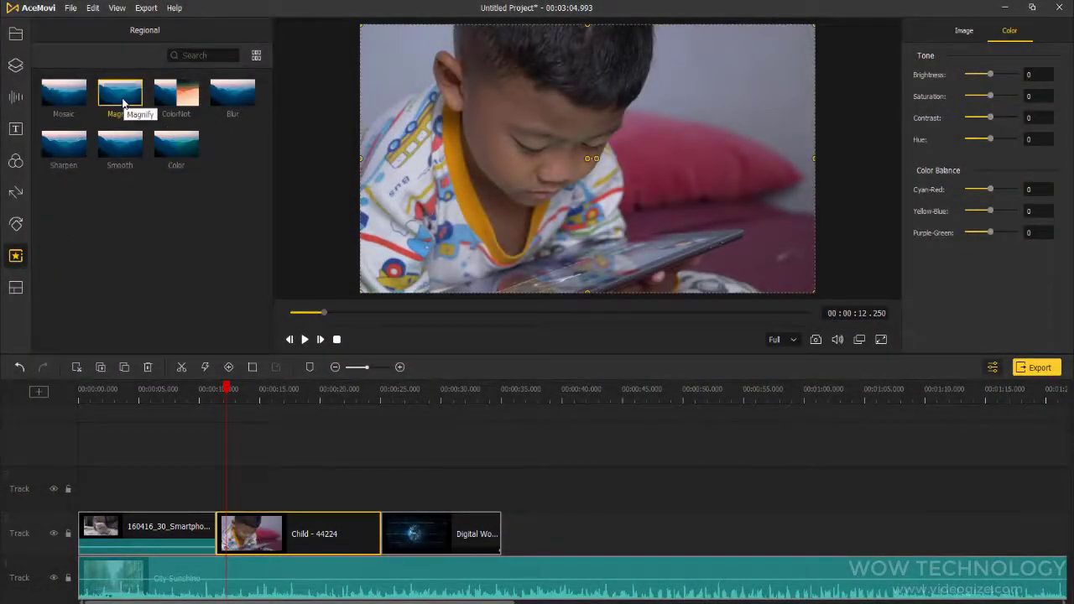
Drag the Magnify regional effect onto the top track above the Child clip
drag(122, 103, 244, 491)
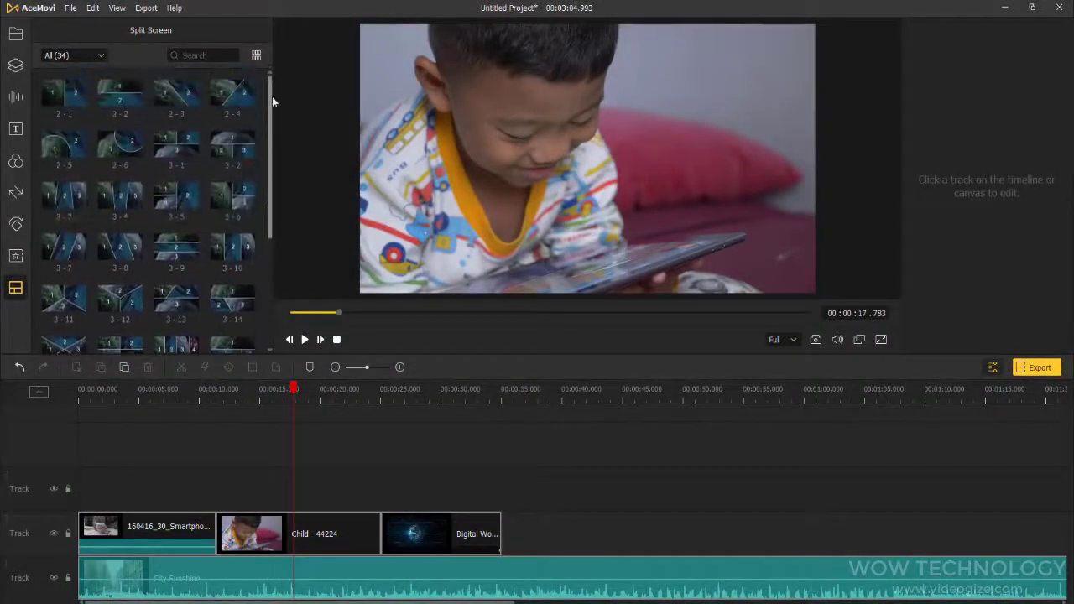
Add the 3 - 10 split screen and fill panels 1–3 with the smartphone, Child and Digital World clips
click(248, 253)
double_click(316, 502)
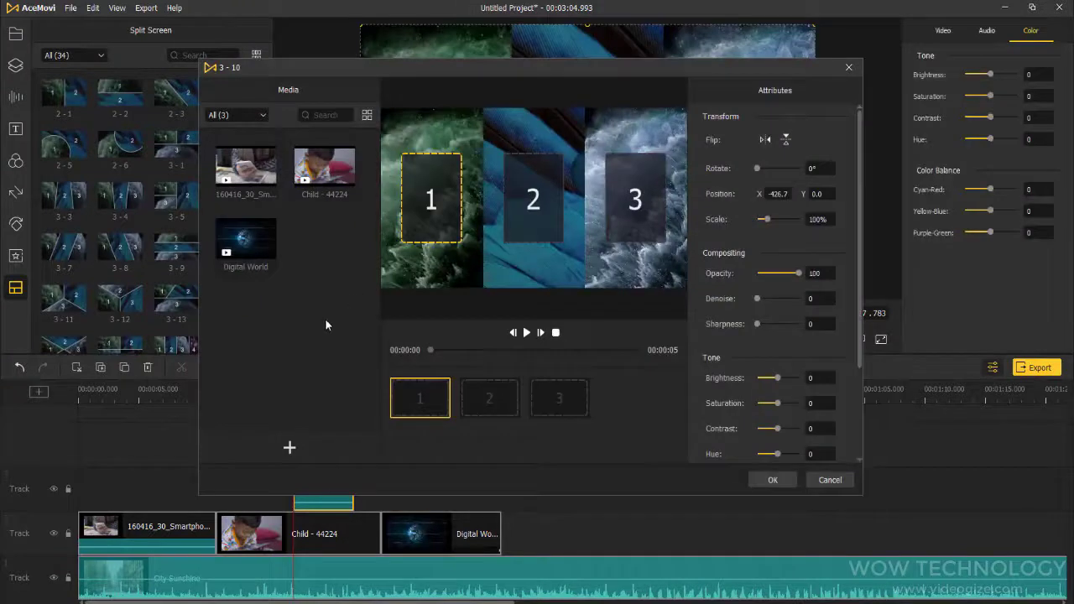
drag(245, 167, 426, 406)
drag(323, 168, 489, 398)
drag(245, 239, 559, 398)
click(772, 479)
click(305, 339)
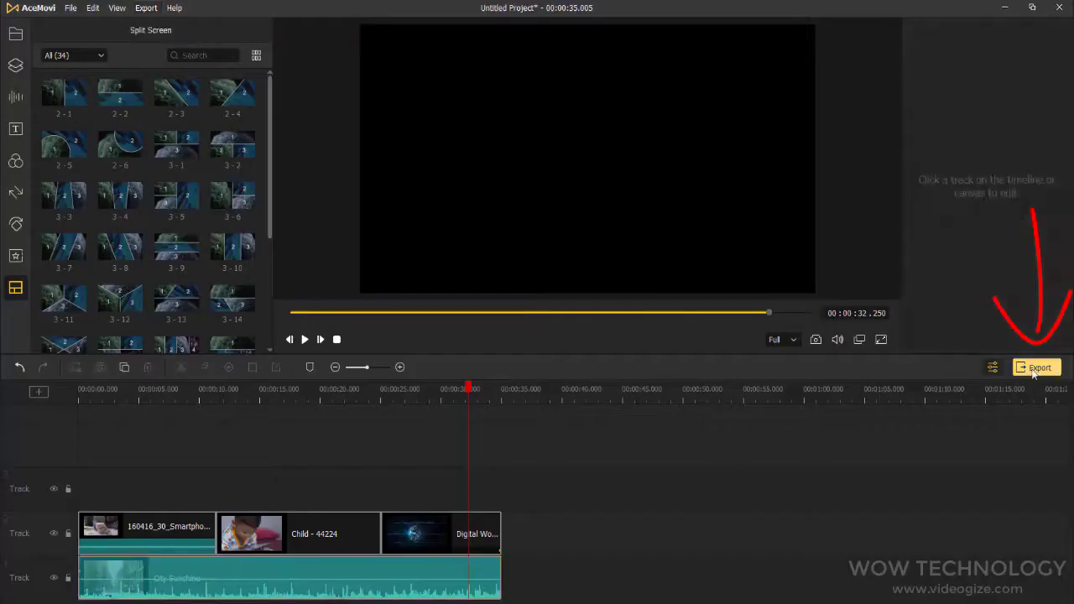
Open the Export settings and browse the Video, Device and Web format presets
click(1037, 369)
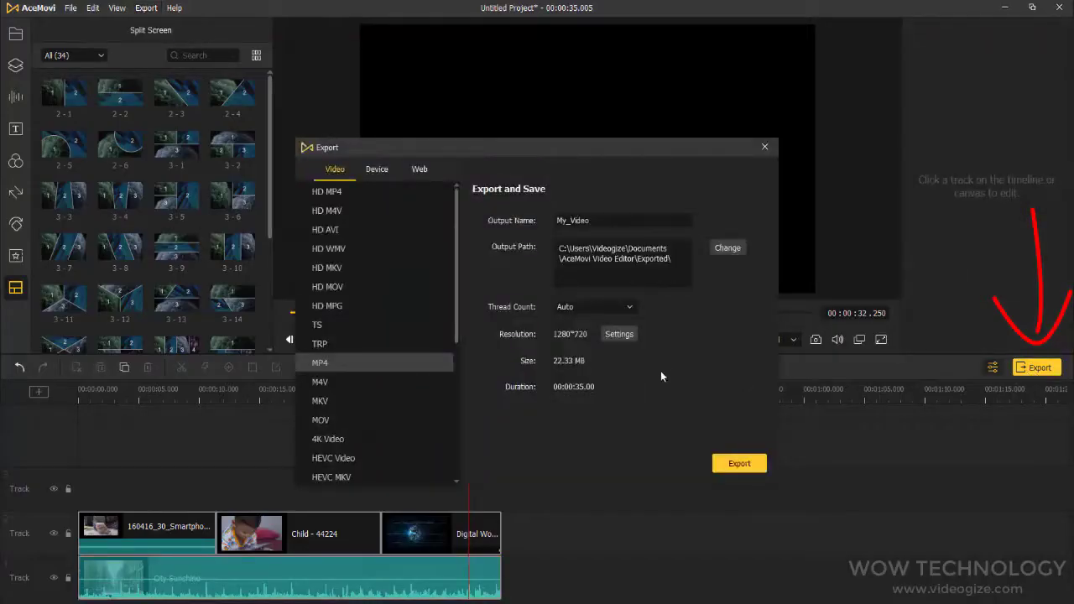
drag(456, 239, 432, 175)
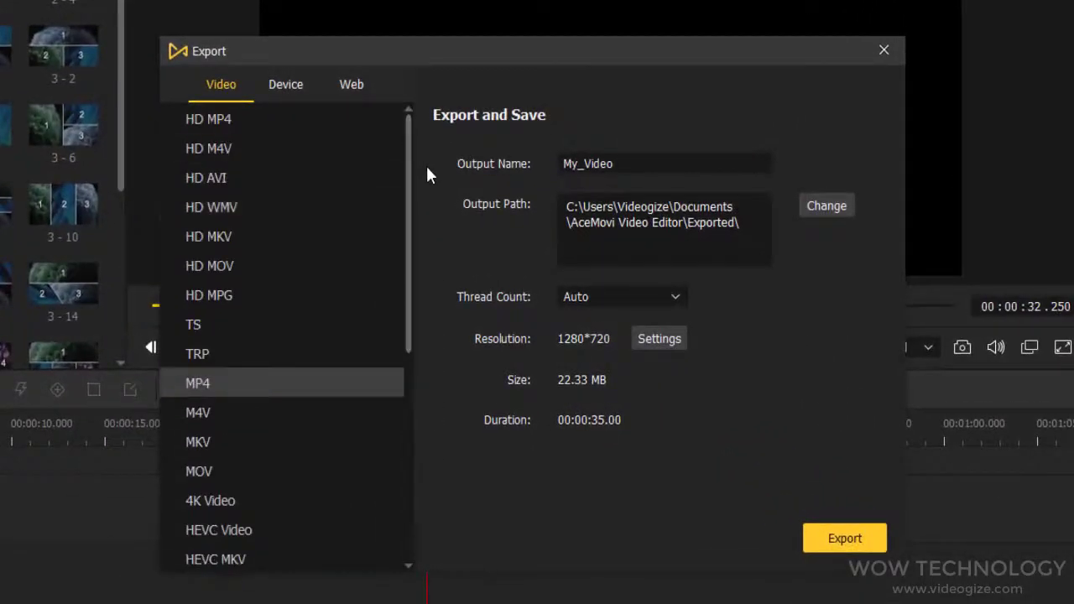
click(285, 85)
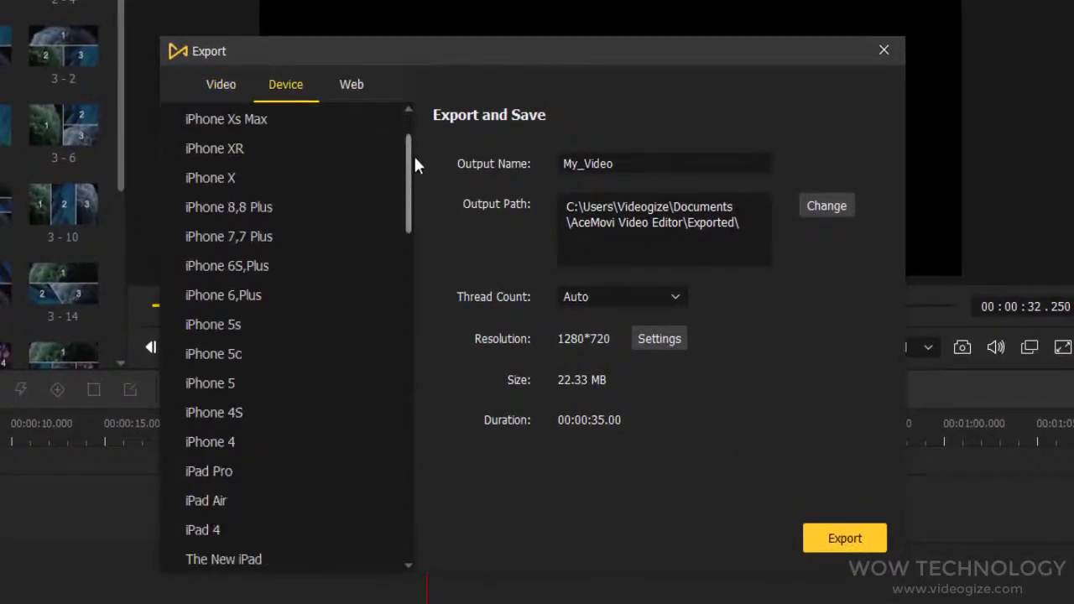
drag(415, 164, 440, 114)
click(349, 85)
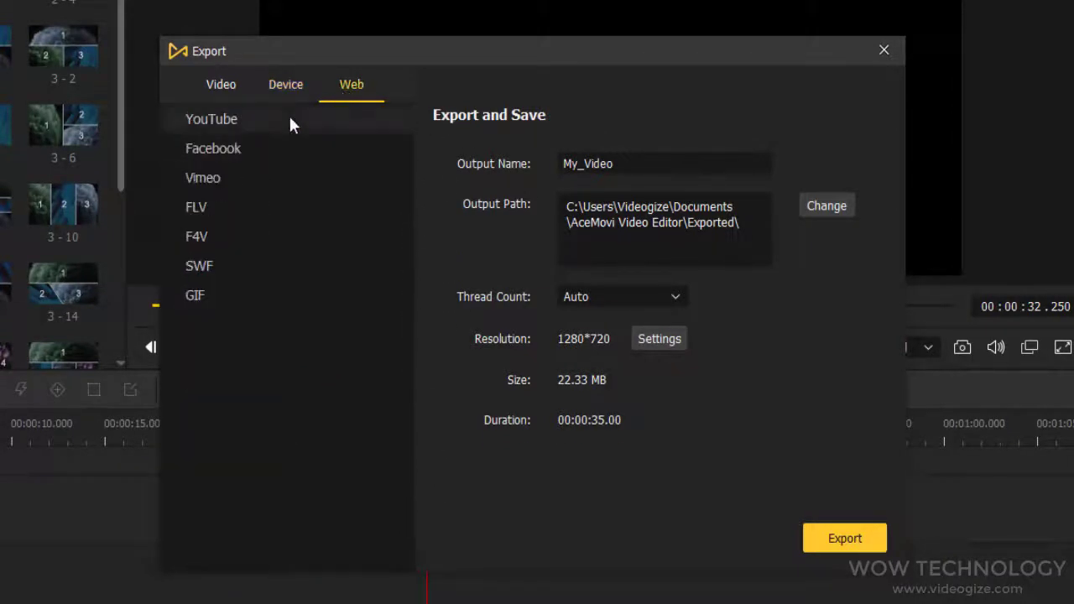
Back on the MP4 video format, rename the output file to 'New Video'
click(228, 87)
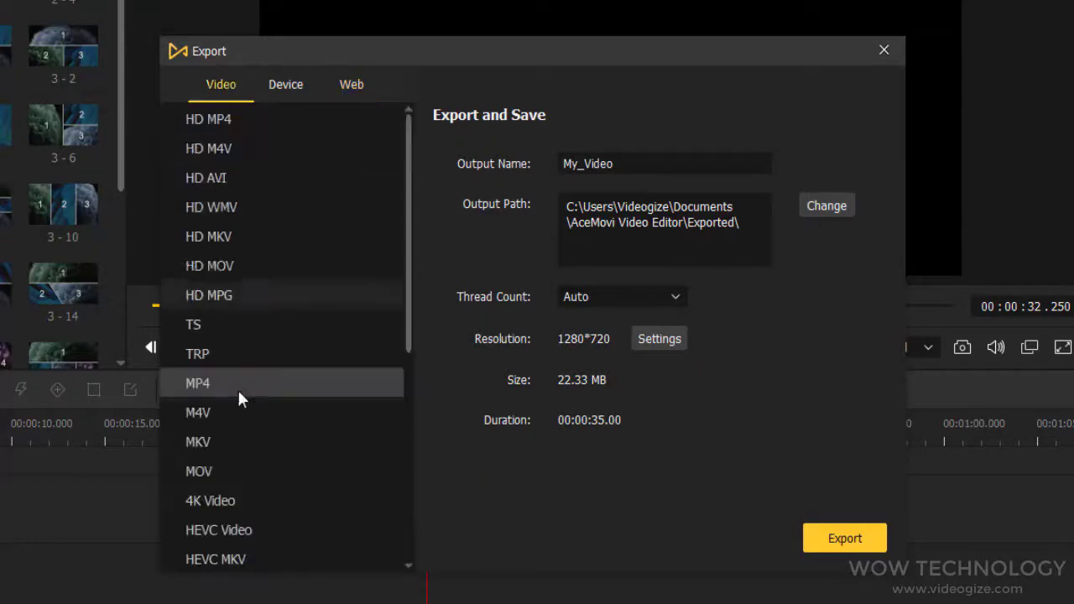
double_click(646, 168)
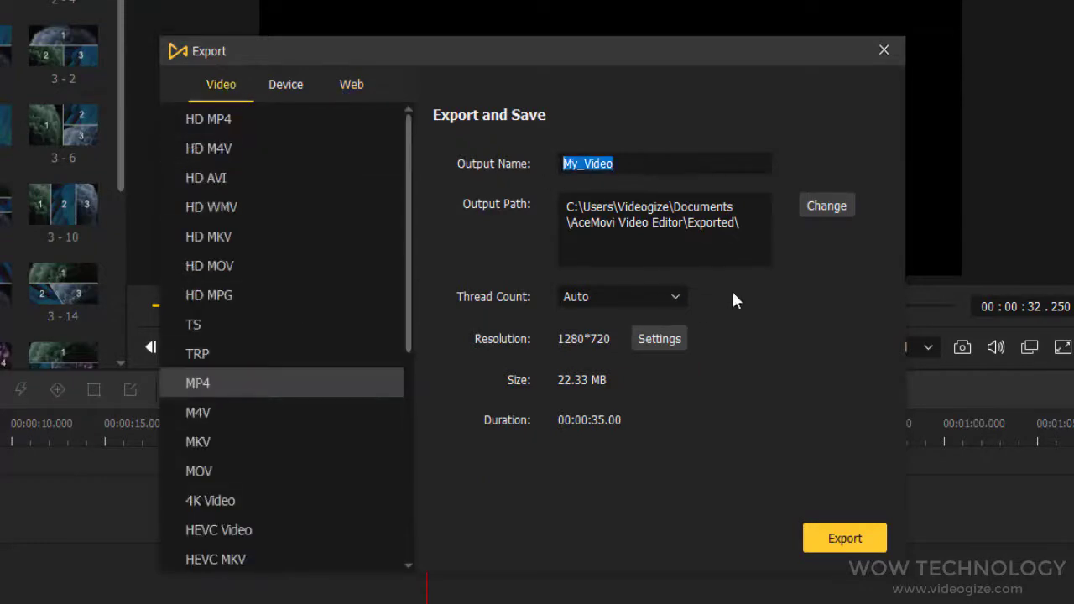
text(My)
text(w Video)
Review the Custom and Small File Size quality options, keeping High Quality at 1280*720
click(659, 339)
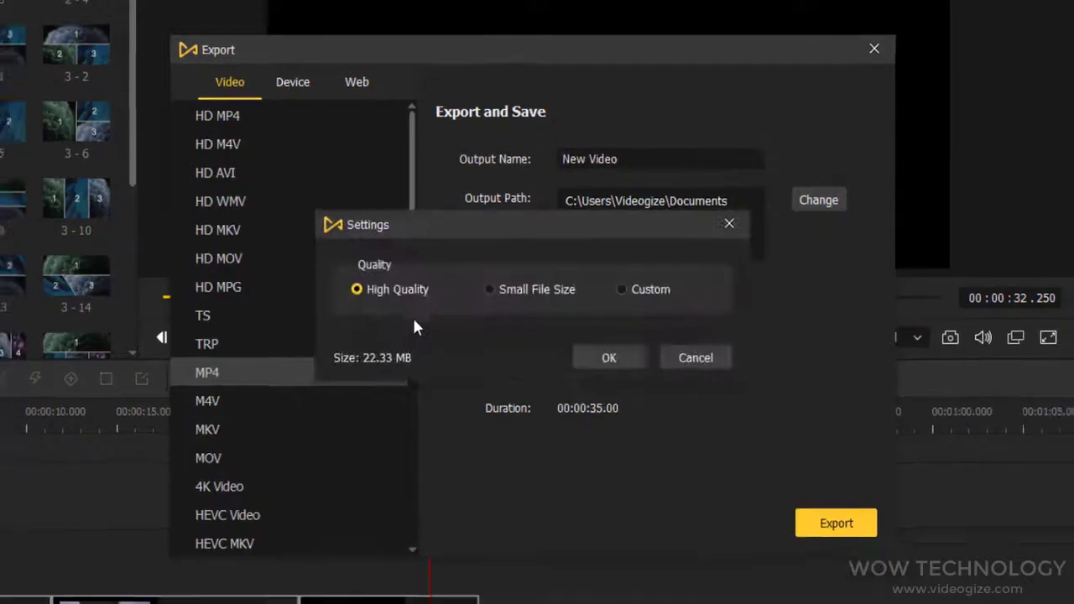
click(624, 297)
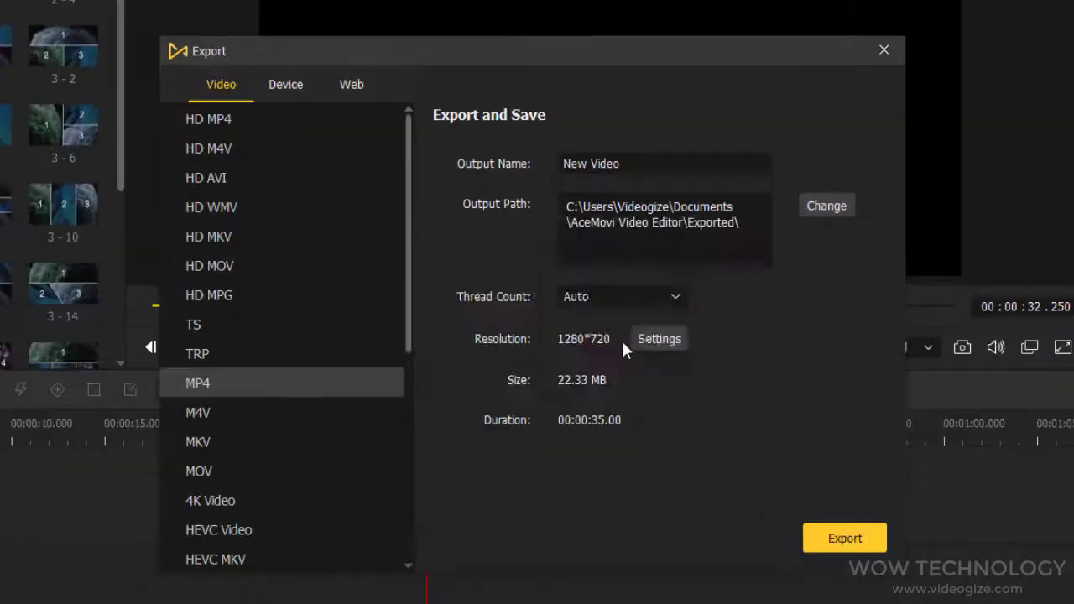
click(642, 339)
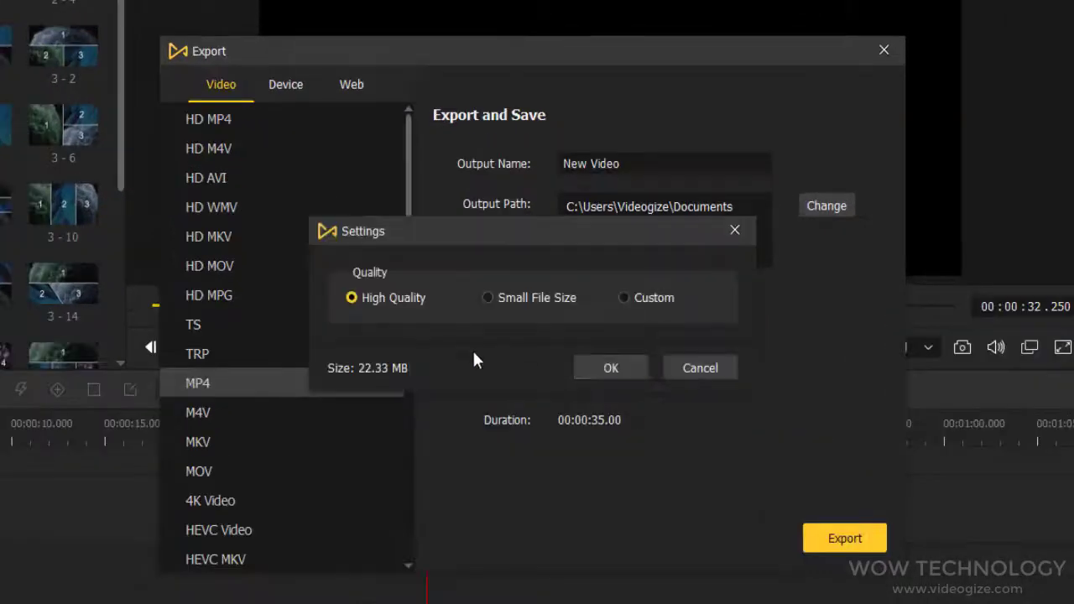
click(488, 298)
click(621, 298)
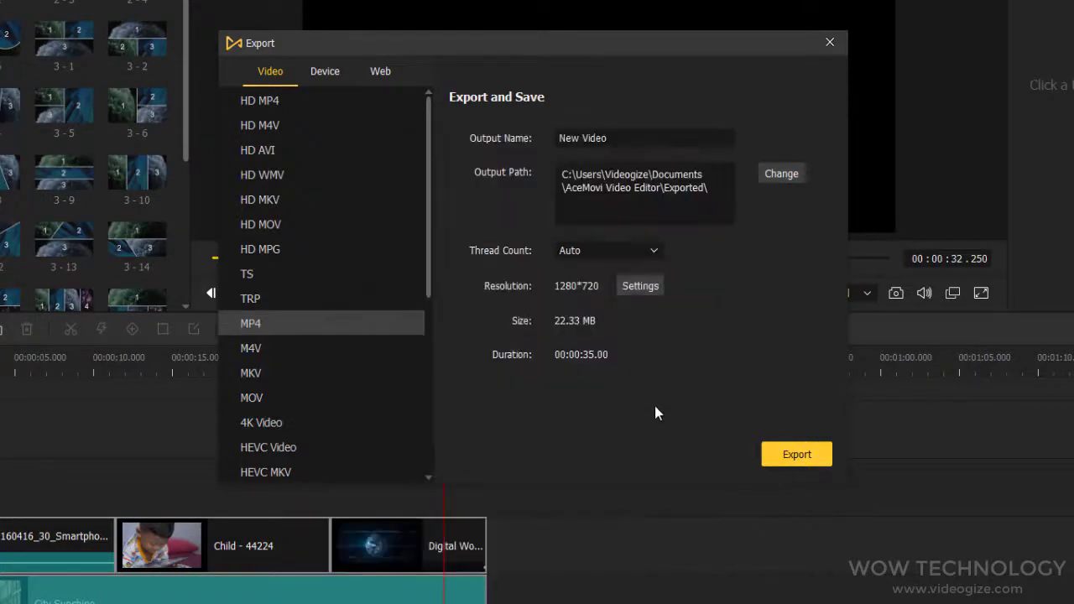
Export the New Video file and open its destination folder from the success message
click(772, 458)
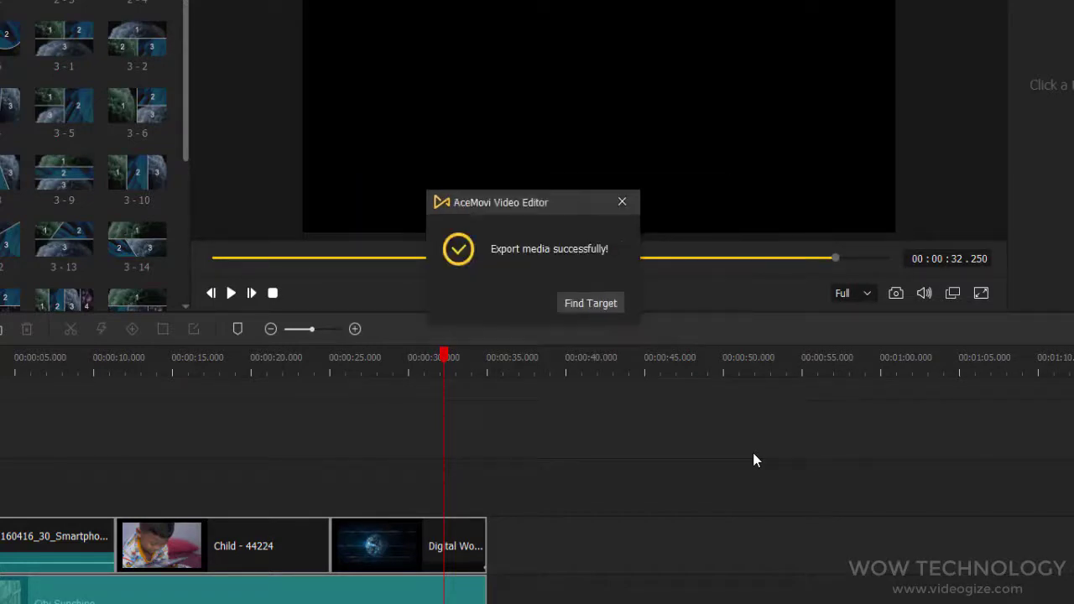
click(611, 308)
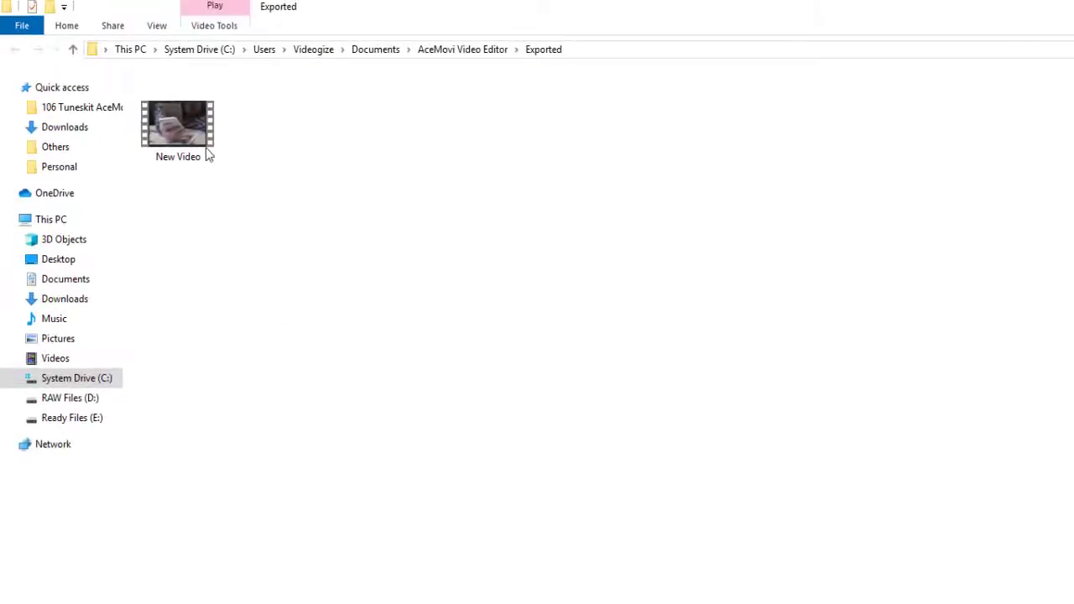
Open the exported New Video file from the Exported folder to play it
click(207, 155)
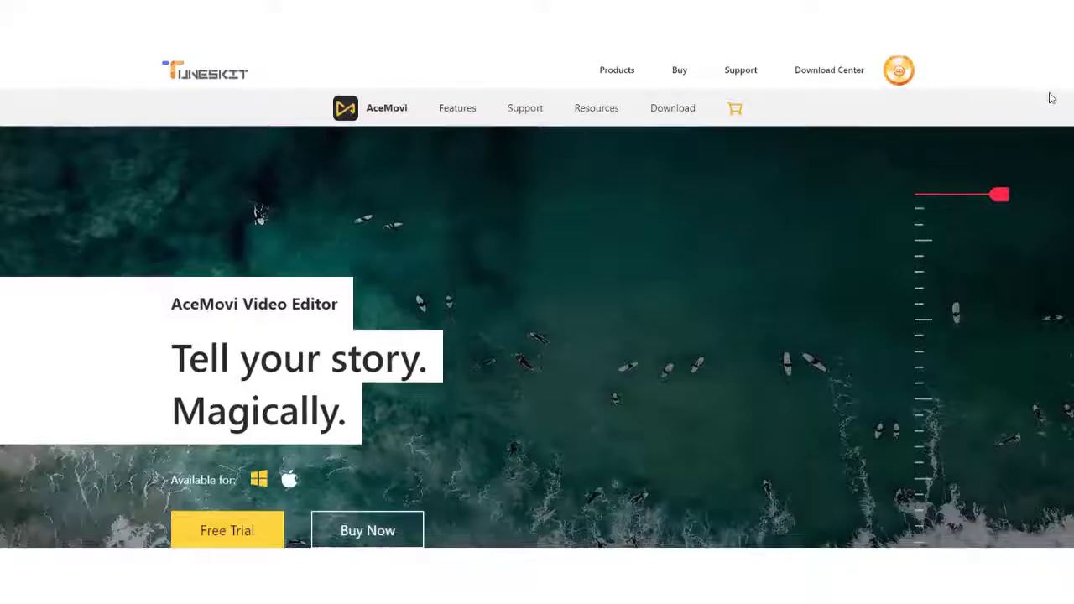
Scroll down through the AceMovi Video Editor product page's feature sections
scroll(1046, 93, down, 5)
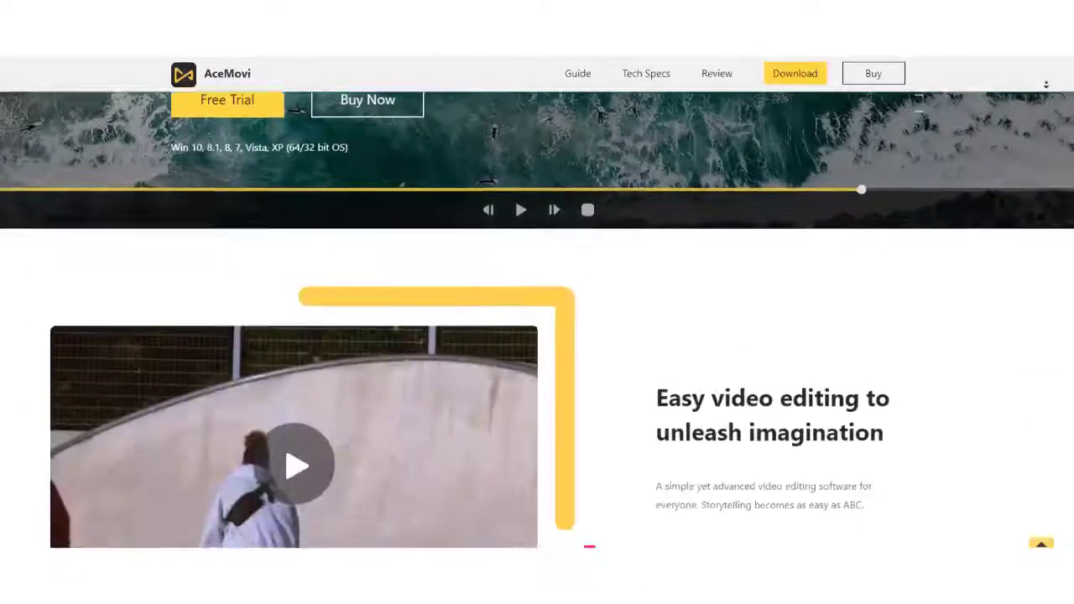
scroll(1045, 84, down, 7)
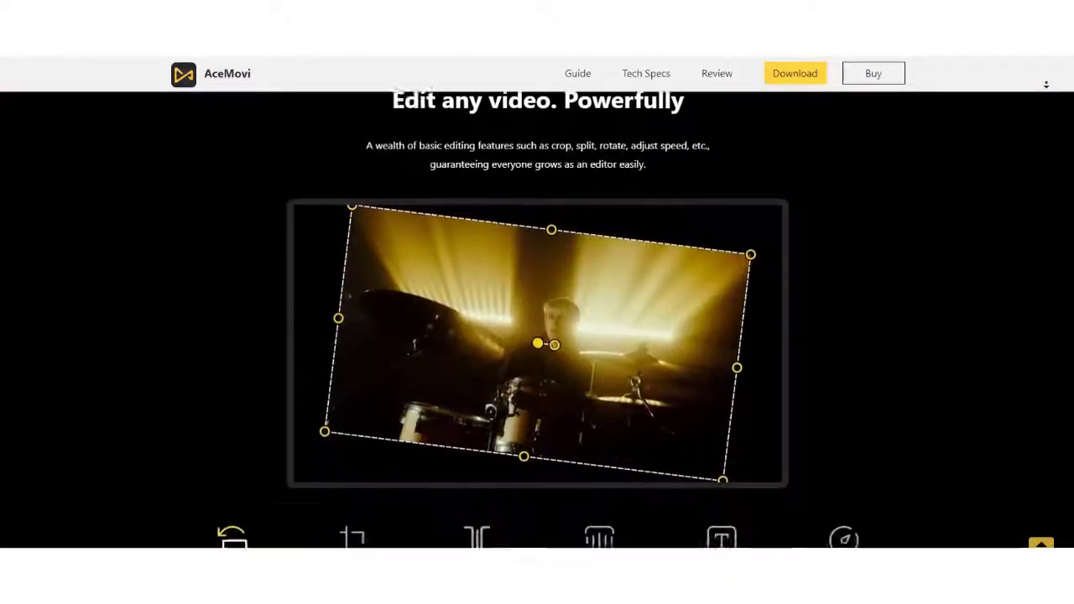
scroll(1046, 85, down, 7)
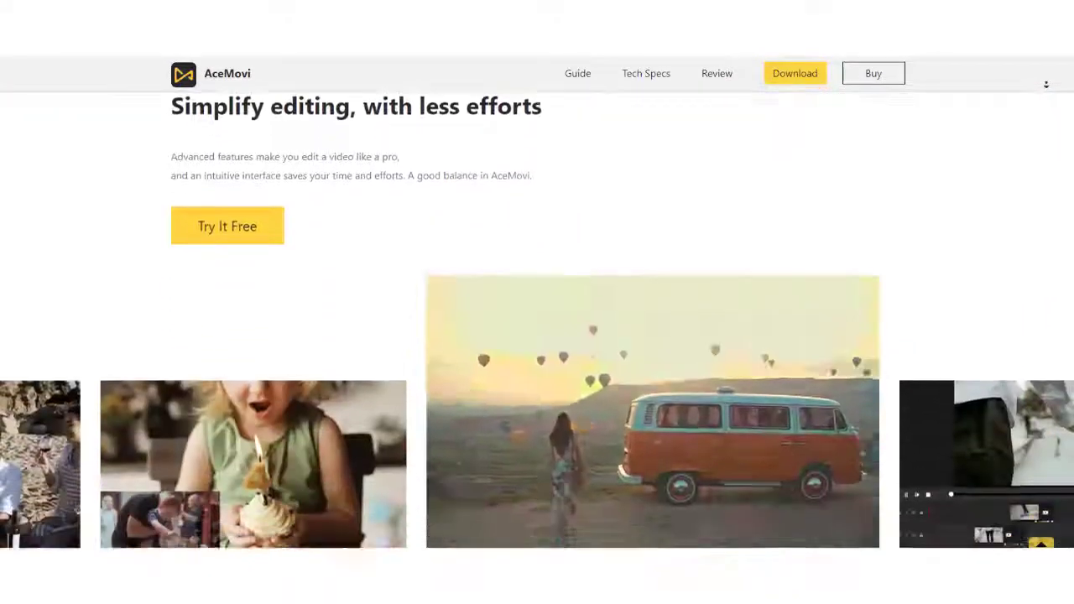
scroll(1046, 85, down, 7)
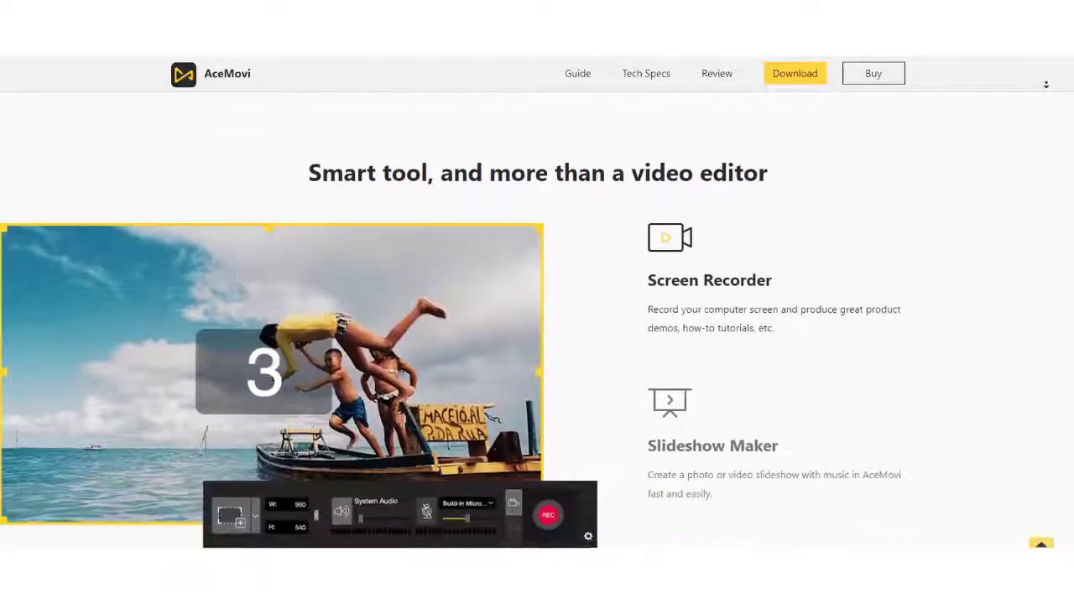
scroll(1046, 85, down, 7)
scroll(1046, 85, down, 5)
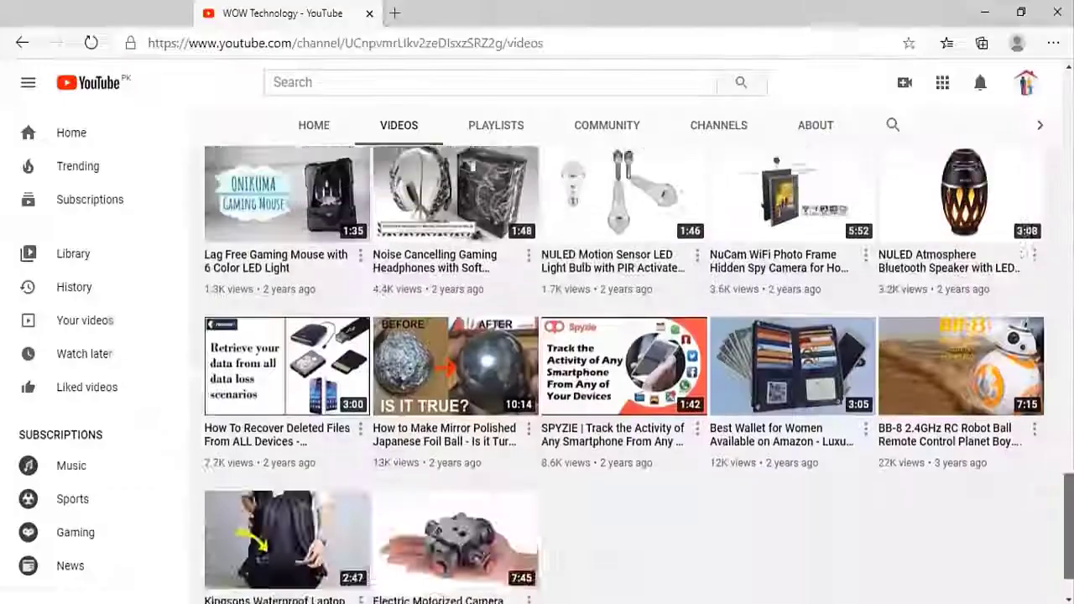
scroll(620, 370, up, 10)
Subscribe to the WOW Technology YouTube channel
scroll(946, 319, up, 6)
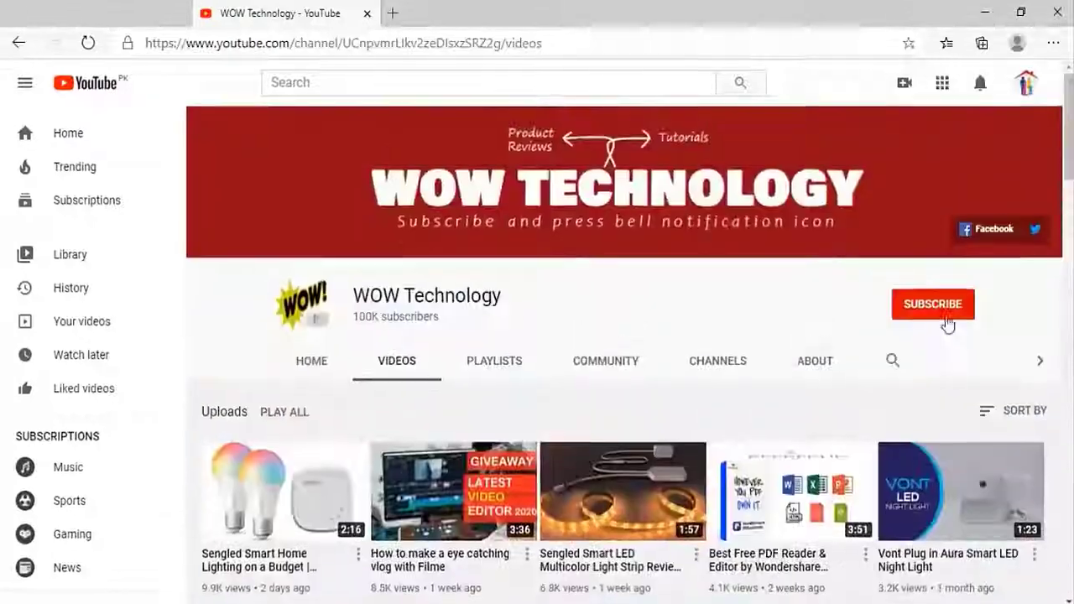
click(946, 316)
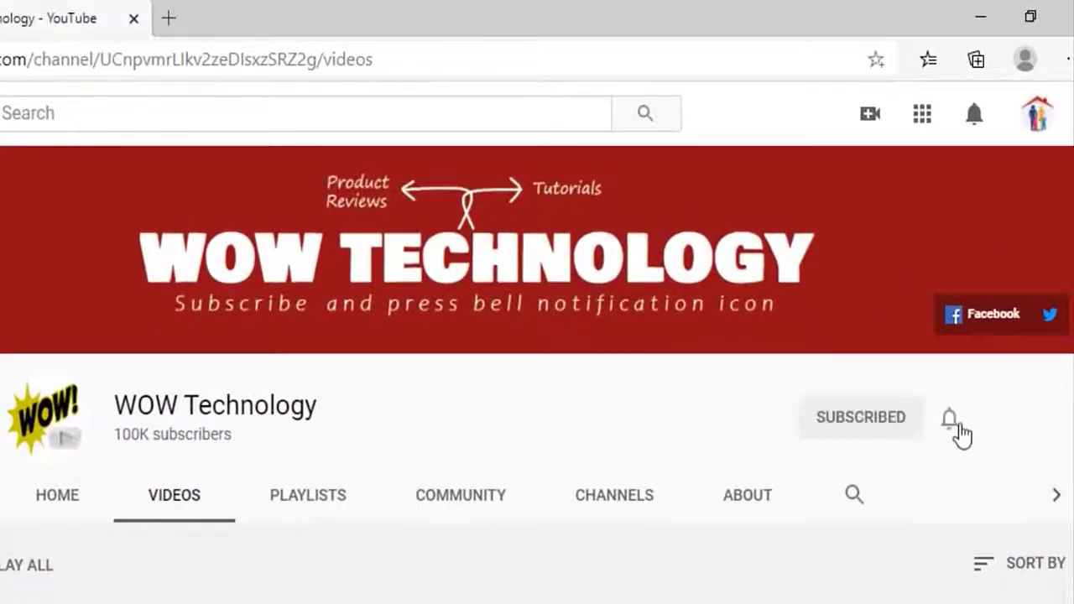